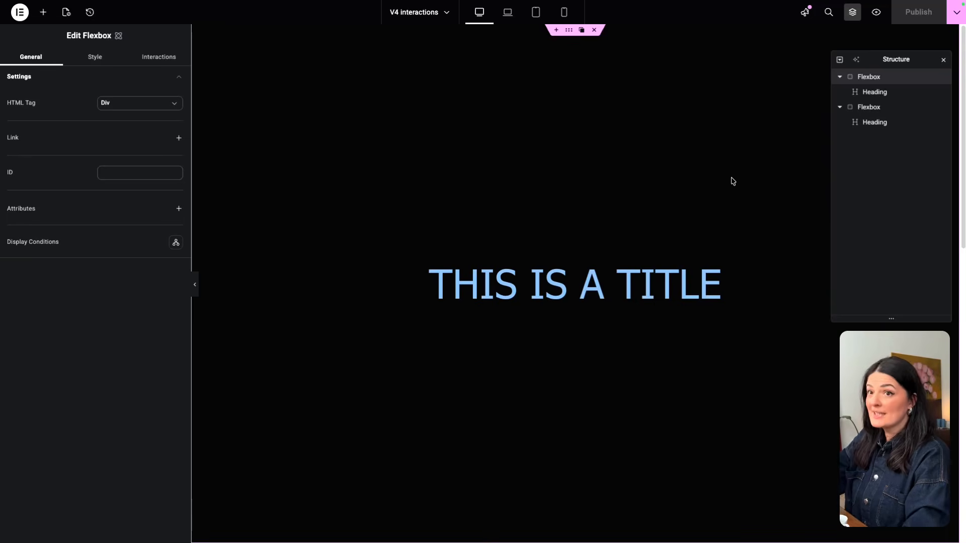
# Step: Remove the existing page-load Fade In interaction from the heading inside the first flexbox
pyautogui.click(883, 92)
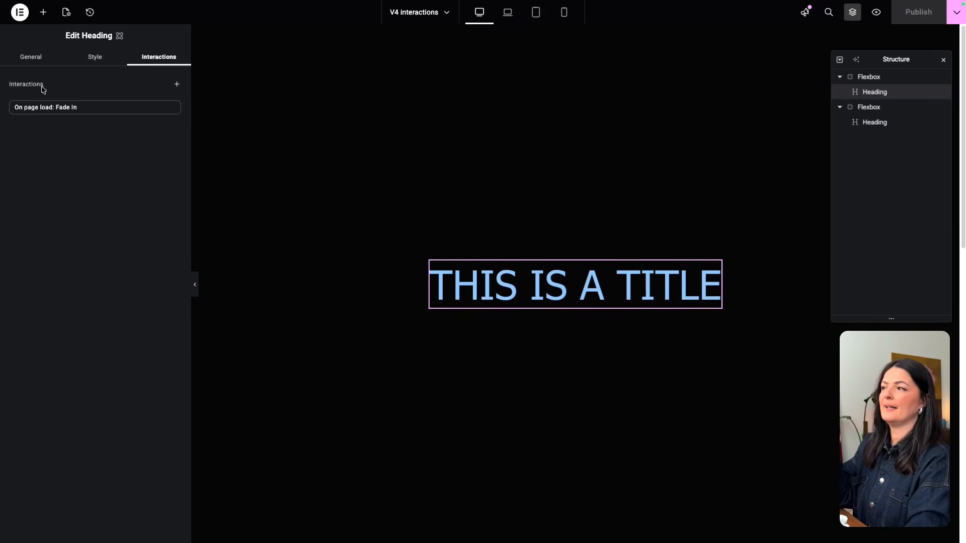
pyautogui.click(31, 59)
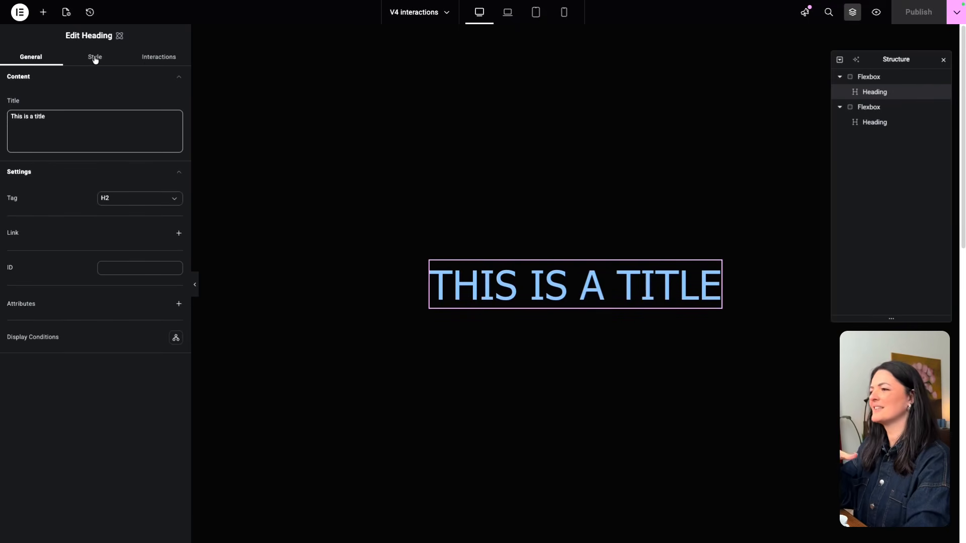
pyautogui.click(151, 63)
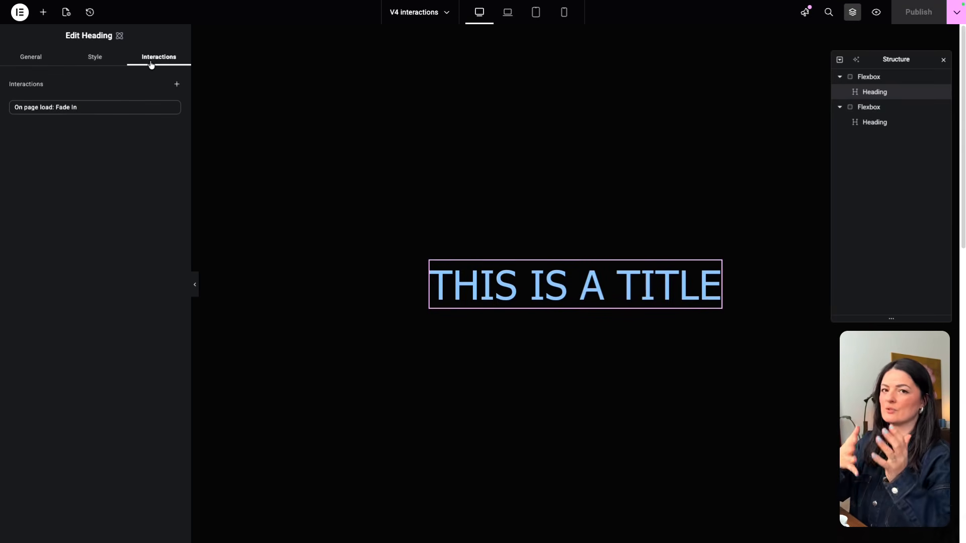
pyautogui.moveTo(161, 105)
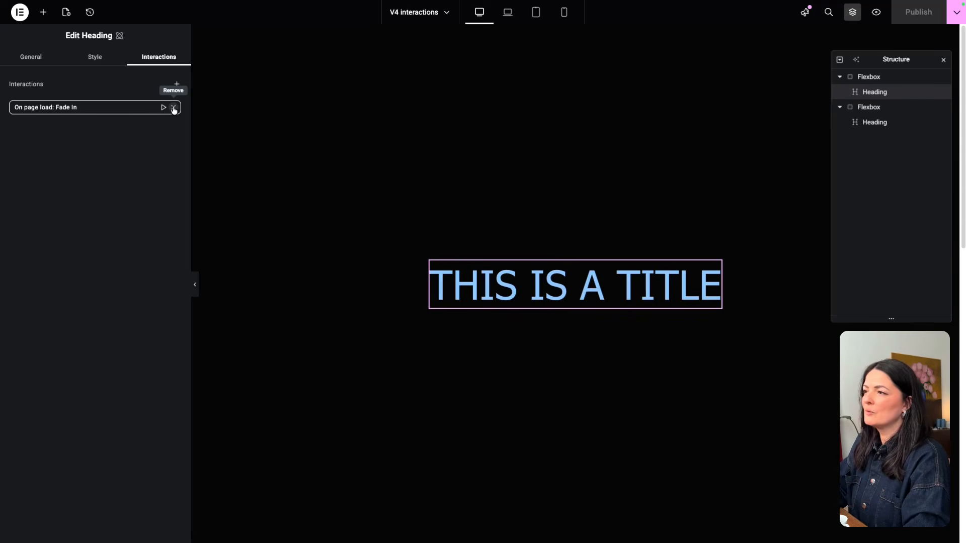
pyautogui.click(174, 108)
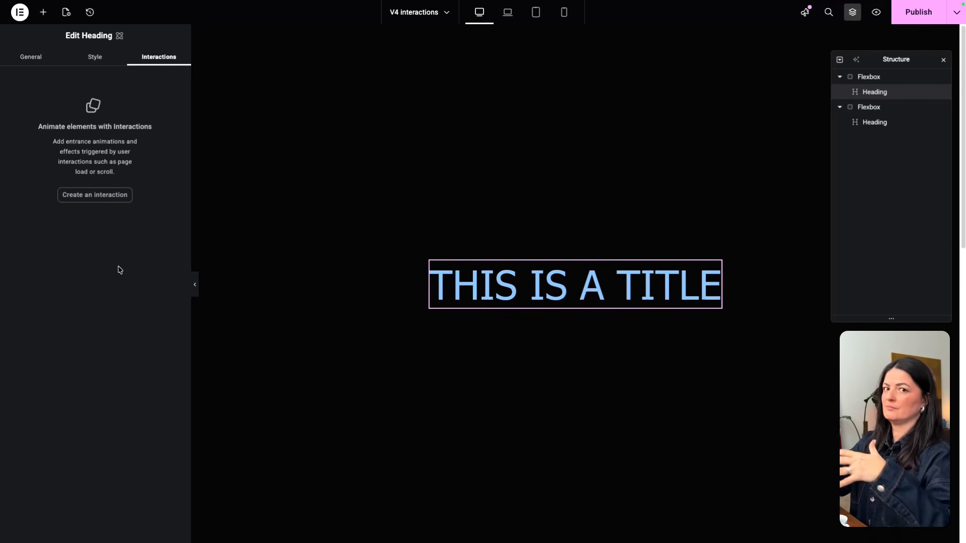
# Step: Create a new interaction on the first flexbox's heading and open its settings
pyautogui.click(92, 201)
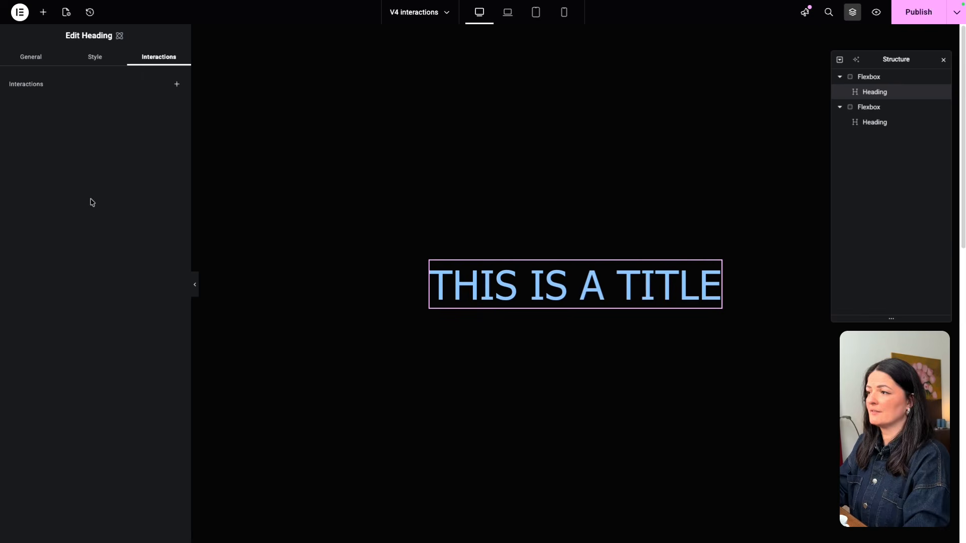
pyautogui.click(116, 276)
pyautogui.click(90, 110)
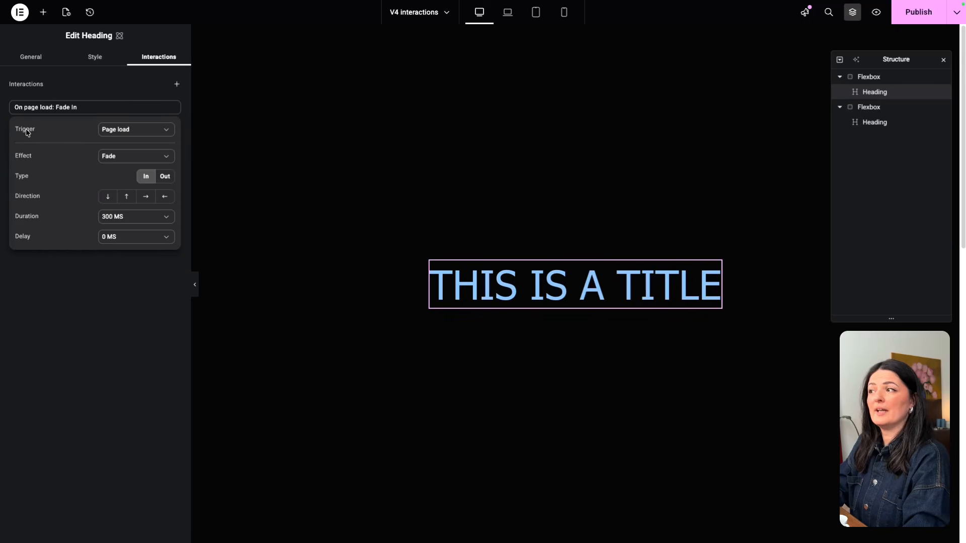
# Step: Examine the available trigger and effect options of the heading's new interaction
pyautogui.click(125, 133)
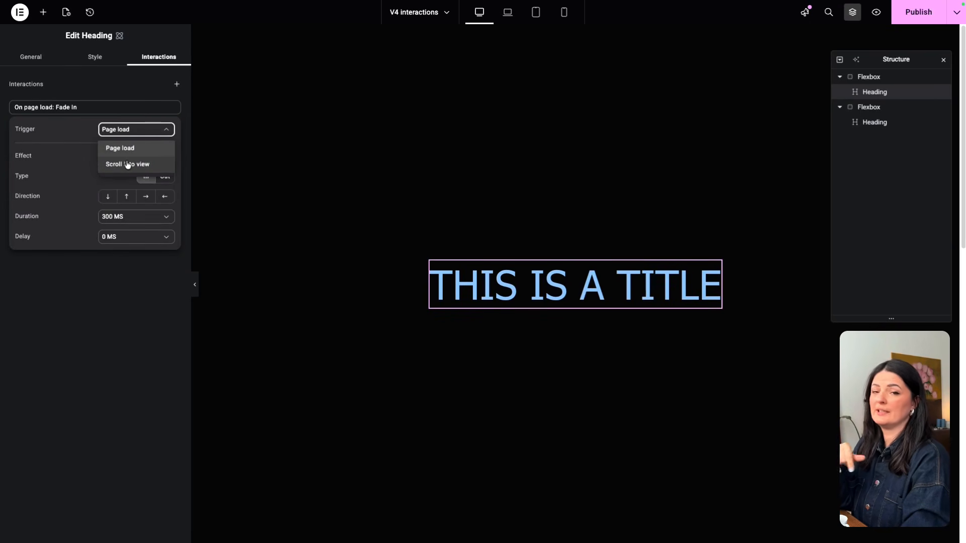
pyautogui.click(111, 135)
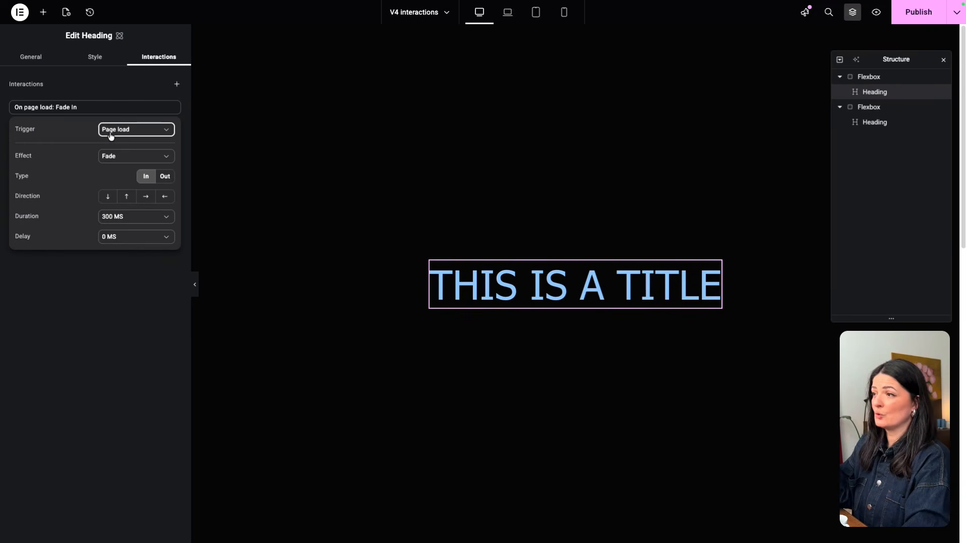
pyautogui.click(110, 158)
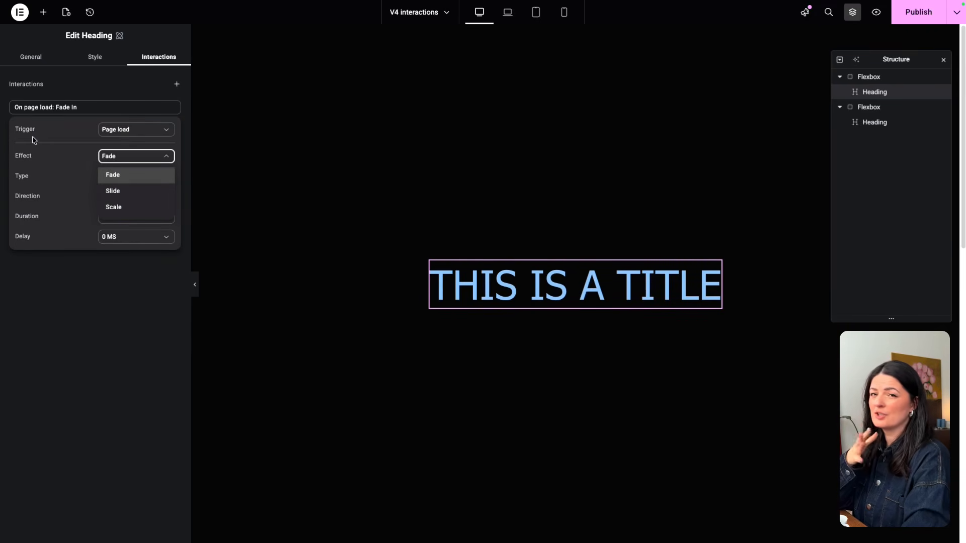
pyautogui.click(48, 156)
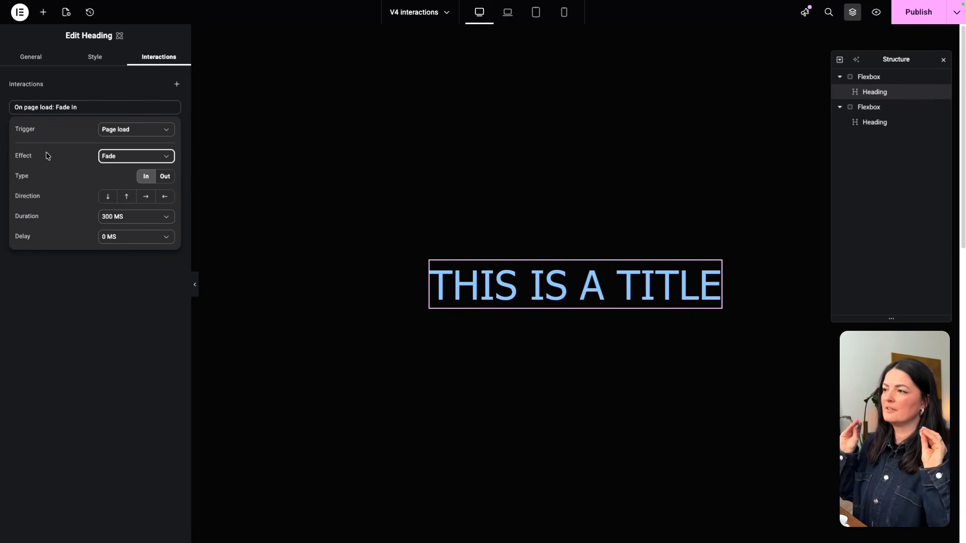
pyautogui.click(66, 169)
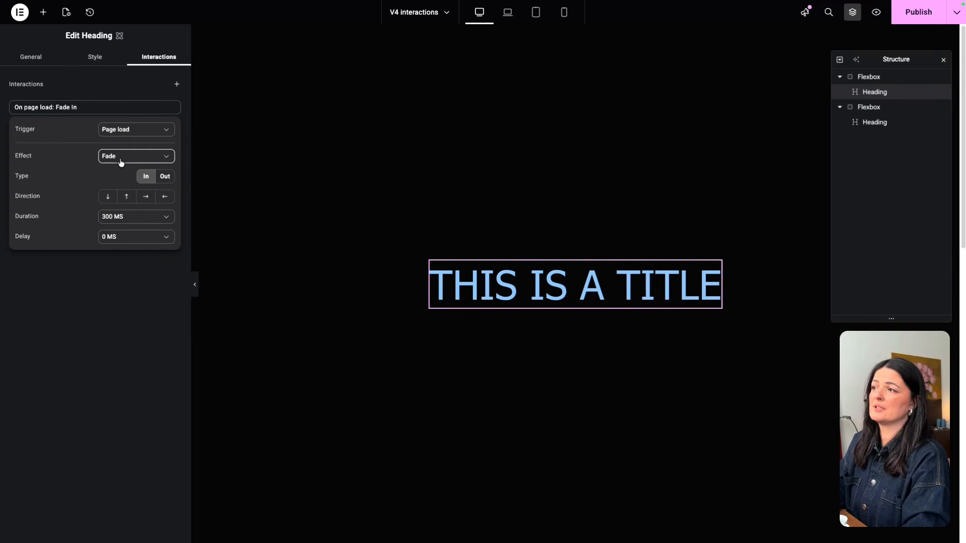
pyautogui.click(121, 160)
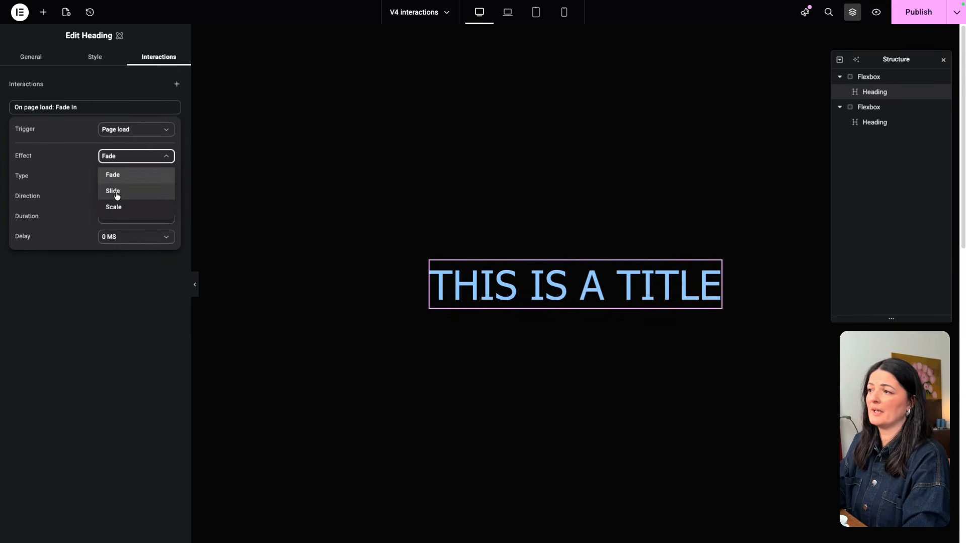
pyautogui.click(84, 161)
# Step: Set the interaction's trigger to Scroll into view, keeping the Fade effect, and close its settings
pyautogui.click(116, 132)
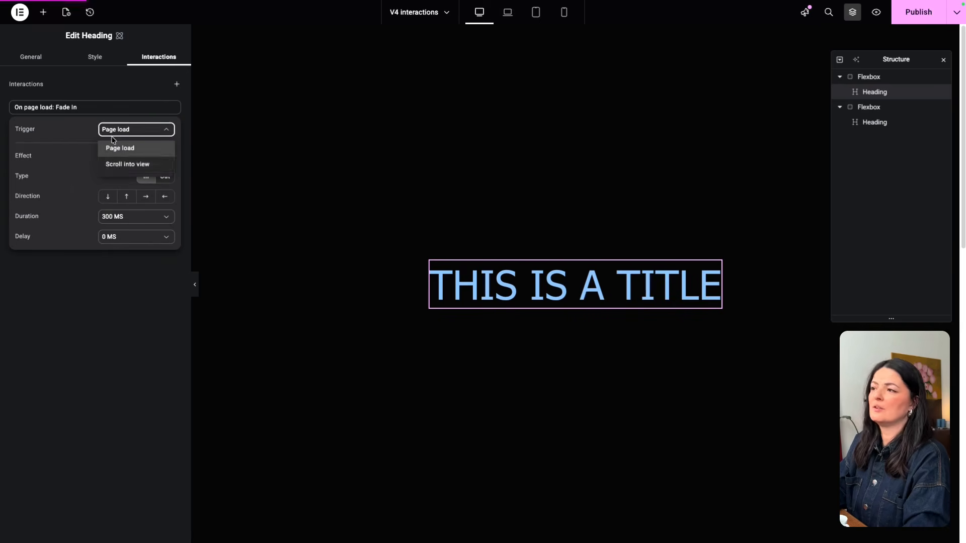
pyautogui.click(121, 165)
pyautogui.click(122, 157)
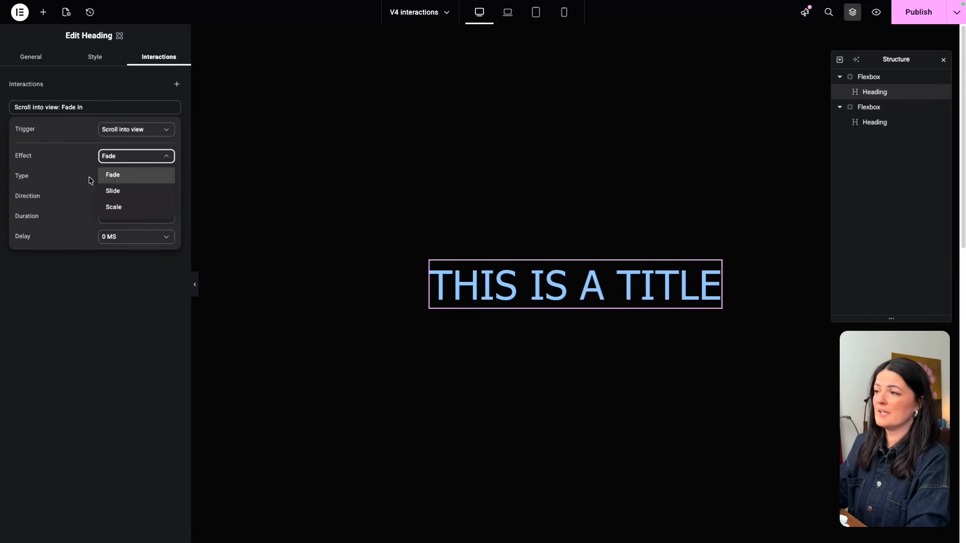
pyautogui.click(66, 193)
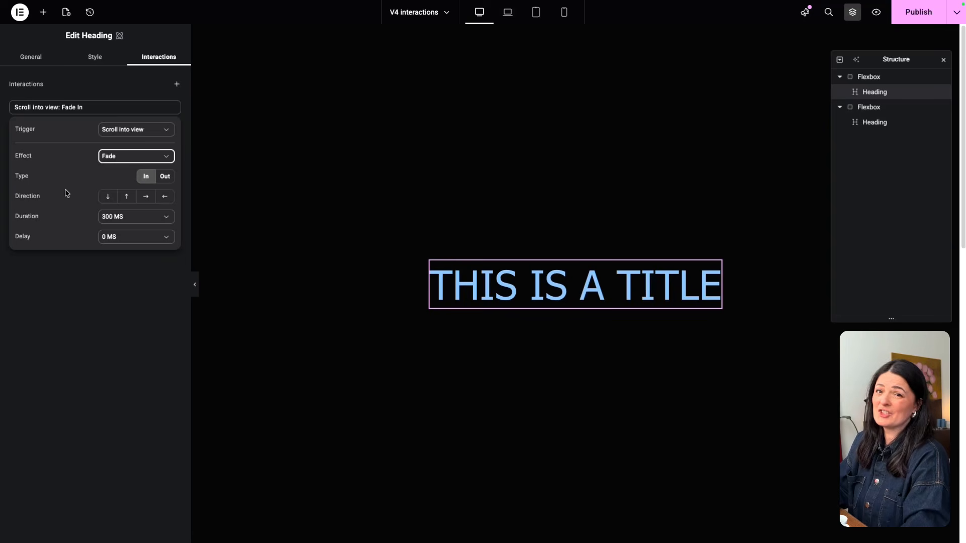
pyautogui.click(105, 87)
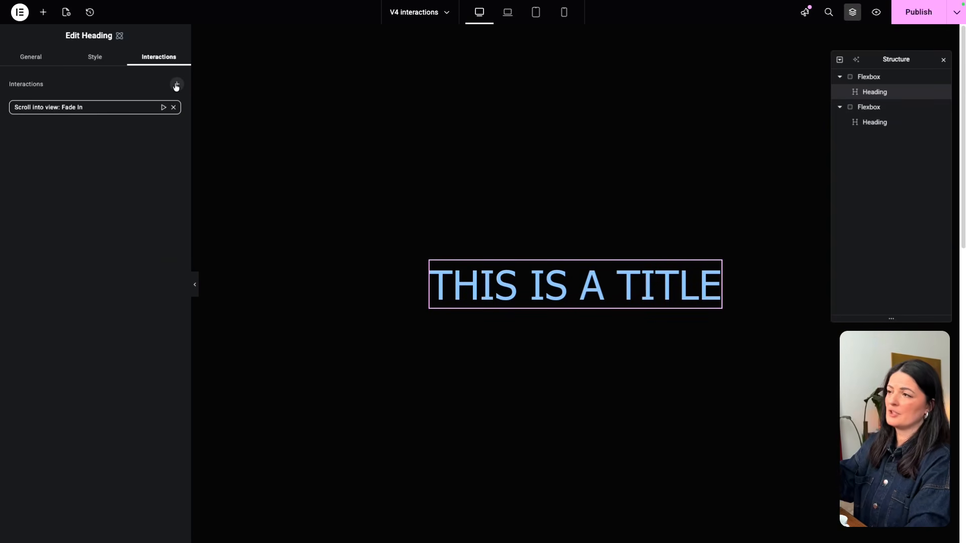
# Step: Add a page-load Fade In interaction to the heading and remove its Scroll into view interaction
pyautogui.click(177, 85)
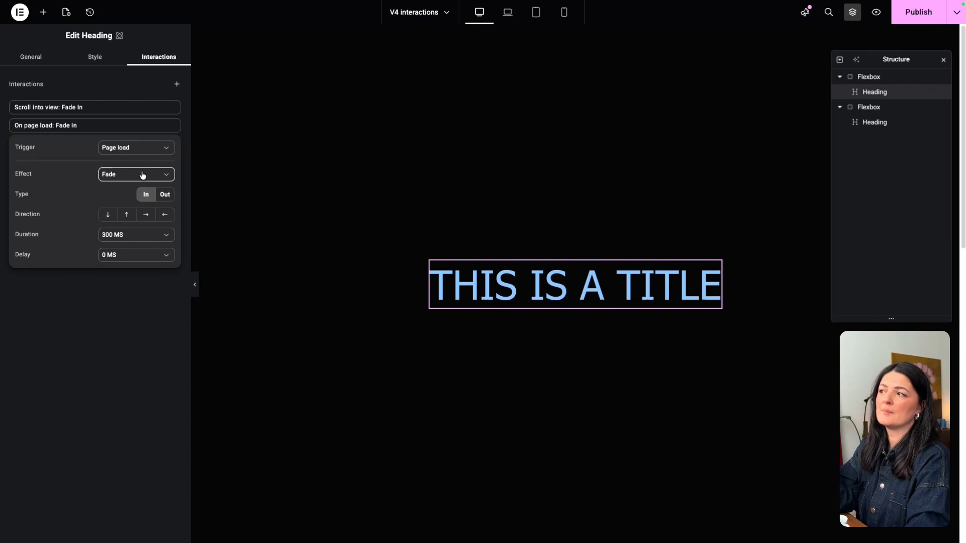
pyautogui.click(83, 114)
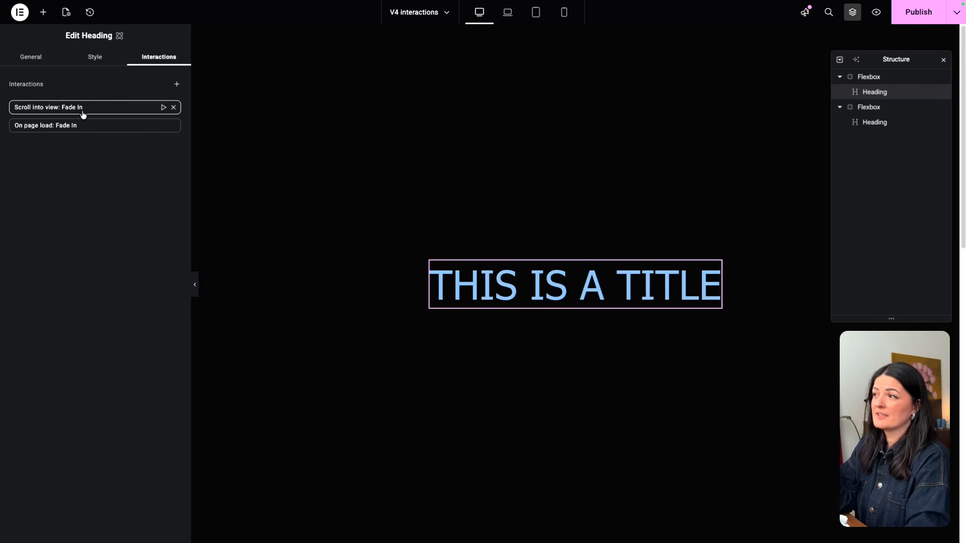
pyautogui.click(173, 107)
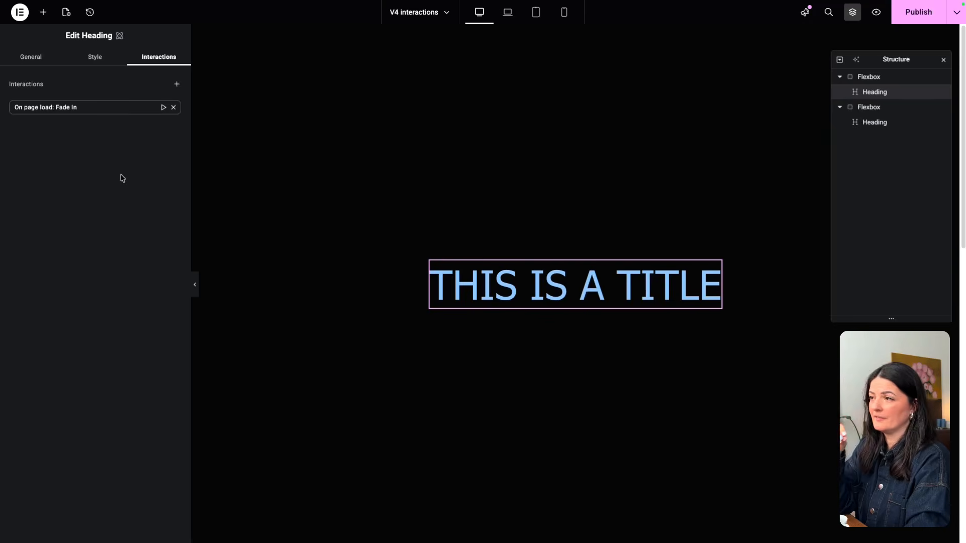
pyautogui.click(100, 107)
pyautogui.click(141, 100)
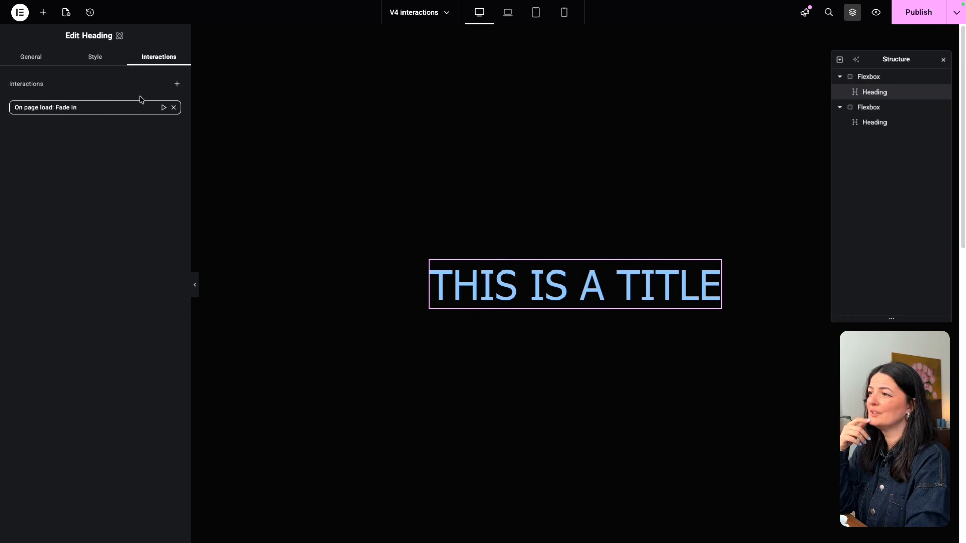
# Step: Add a second page-load interaction to the heading and set its effect to Scale
pyautogui.click(176, 84)
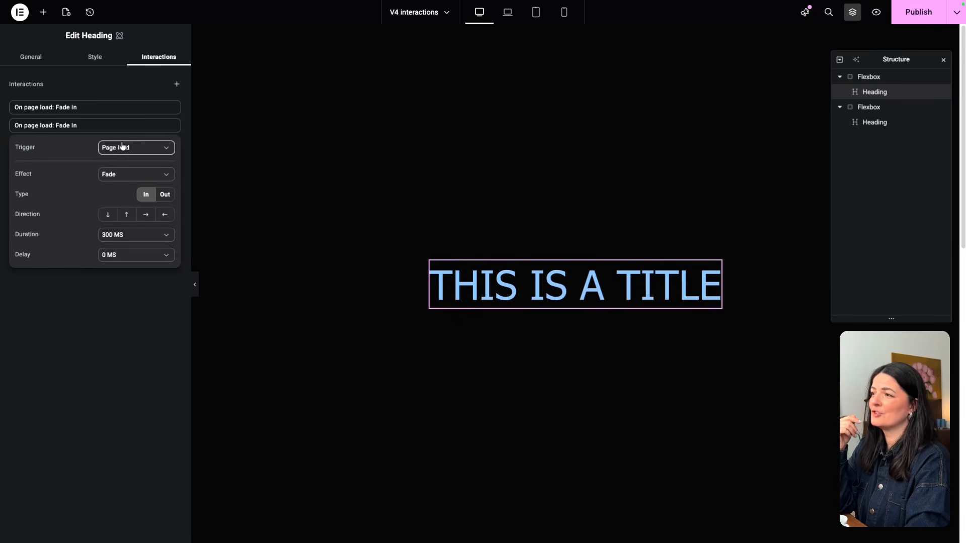
pyautogui.click(123, 177)
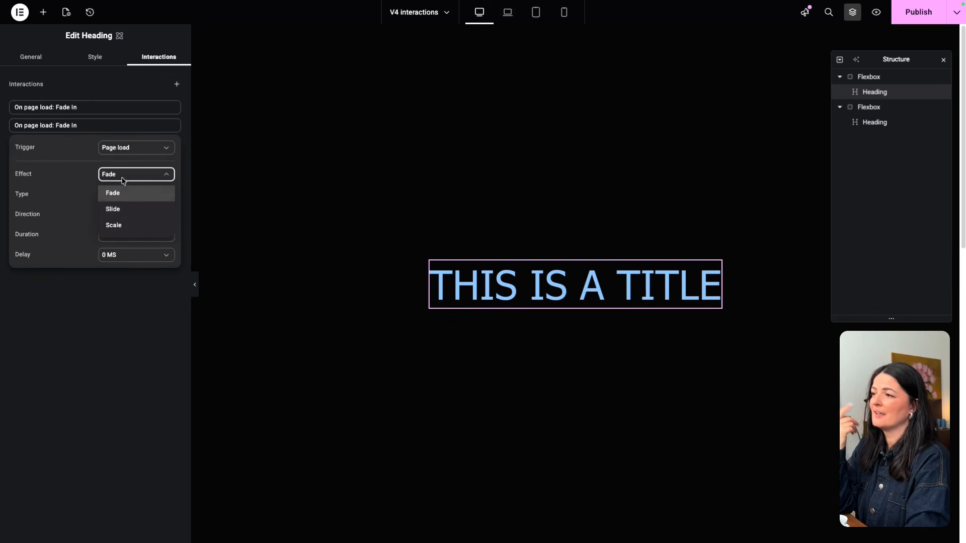
pyautogui.click(113, 209)
pyautogui.click(119, 175)
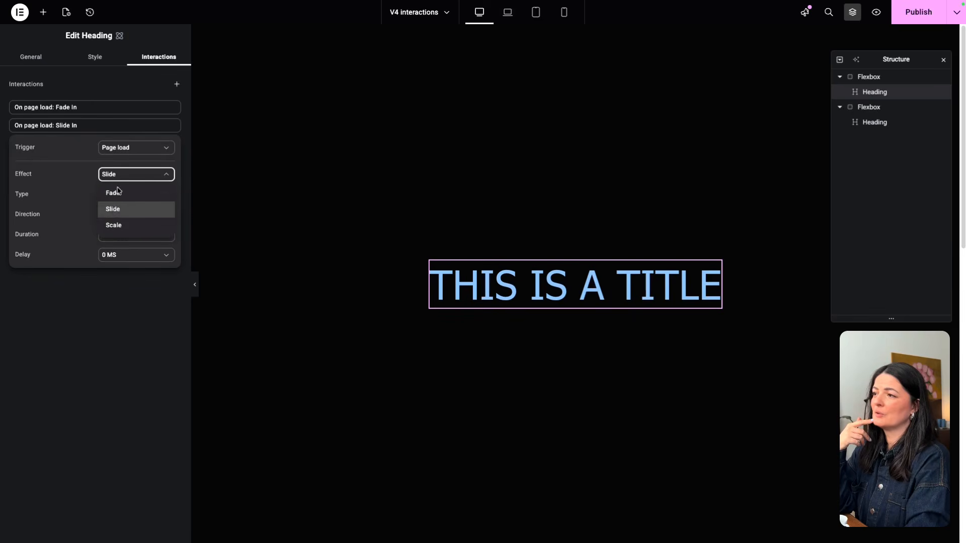
pyautogui.click(116, 225)
pyautogui.click(131, 332)
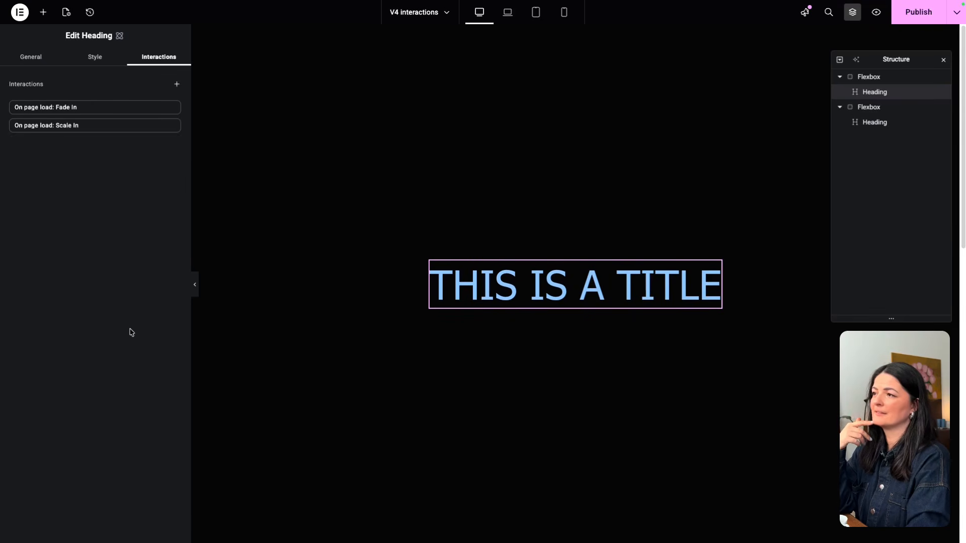
# Step: Play the heading's Scale In and Fade In interactions, and check the Fade In settings
pyautogui.click(164, 126)
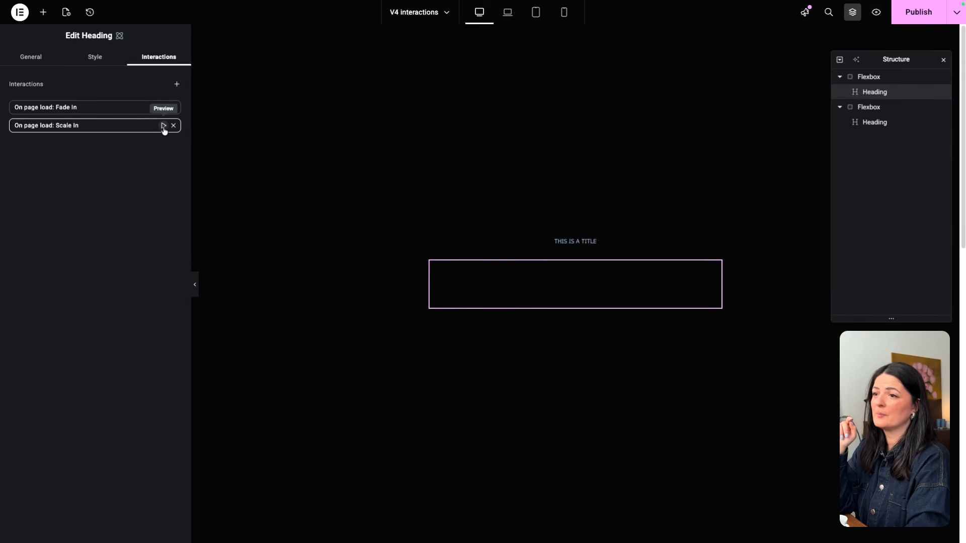
pyautogui.click(162, 129)
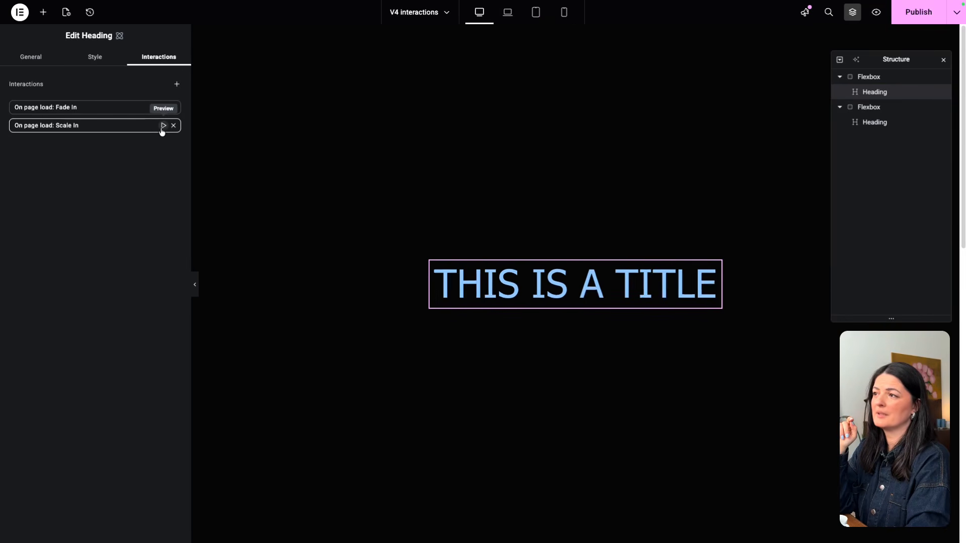
pyautogui.click(163, 108)
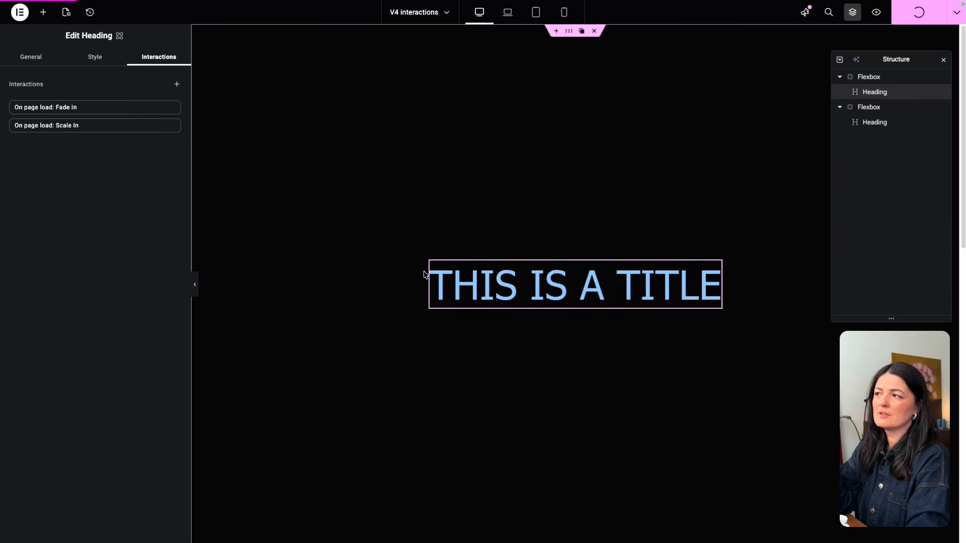
pyautogui.click(125, 108)
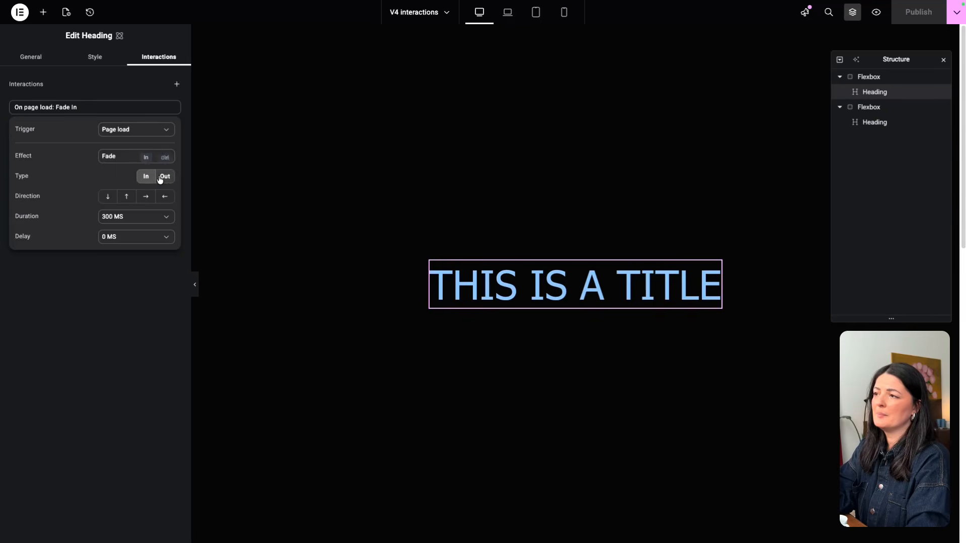
pyautogui.click(146, 365)
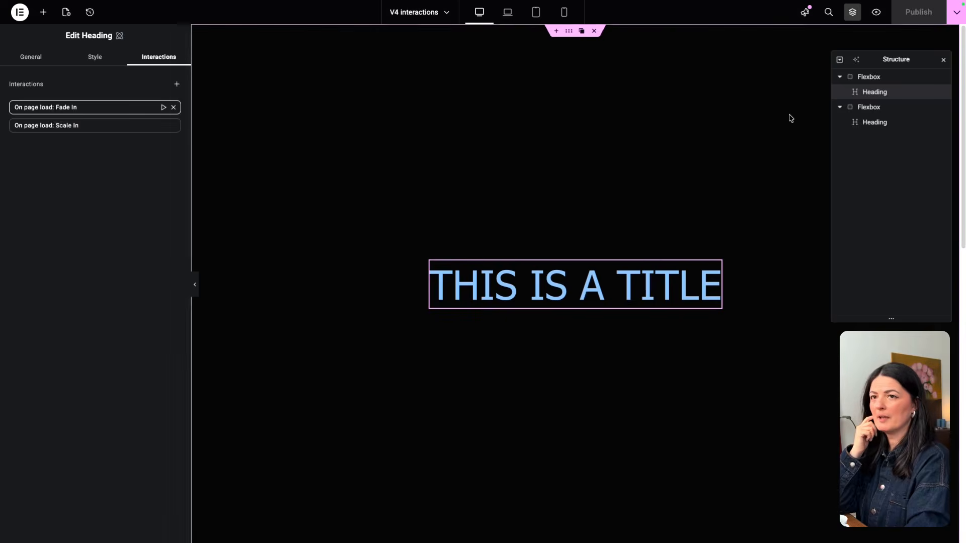
# Step: Preview the page to watch the heading's combined animations, and review the Fade In interaction's settings in the editor
pyautogui.click(876, 12)
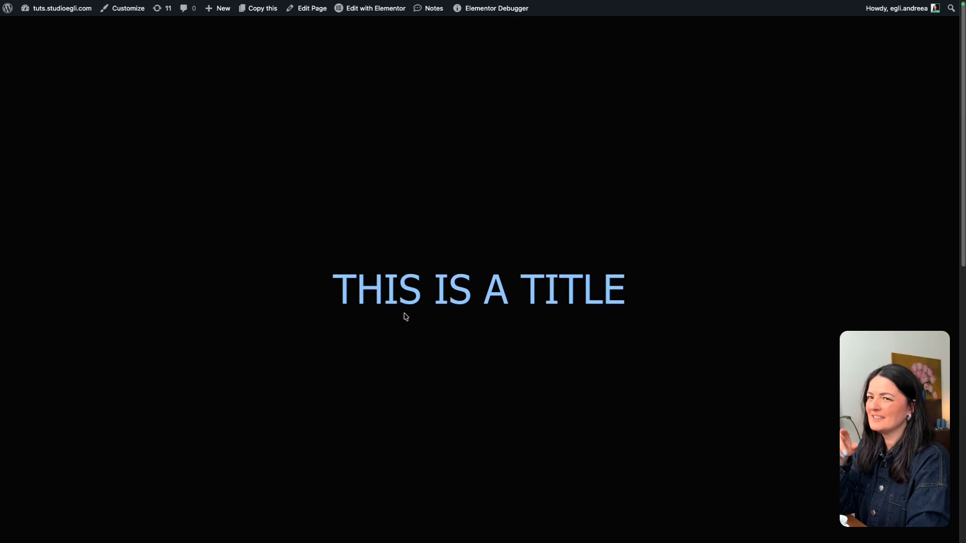
pyautogui.moveTo(1, 167)
pyautogui.click(46, 334)
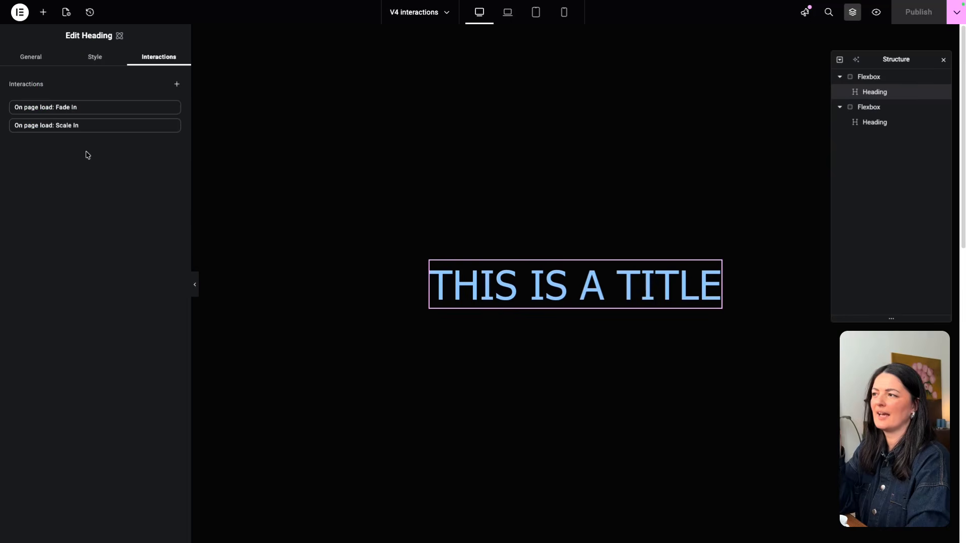
pyautogui.click(92, 109)
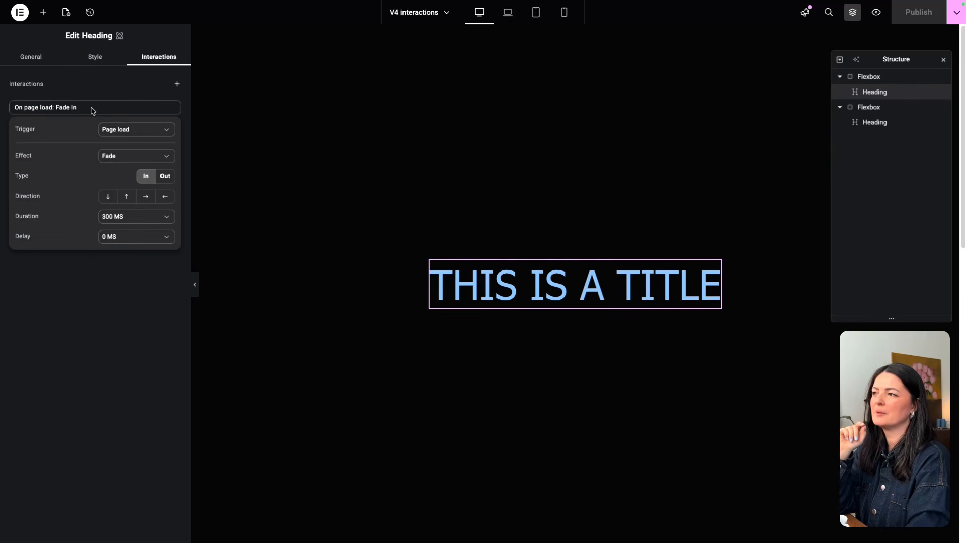
pyautogui.click(107, 258)
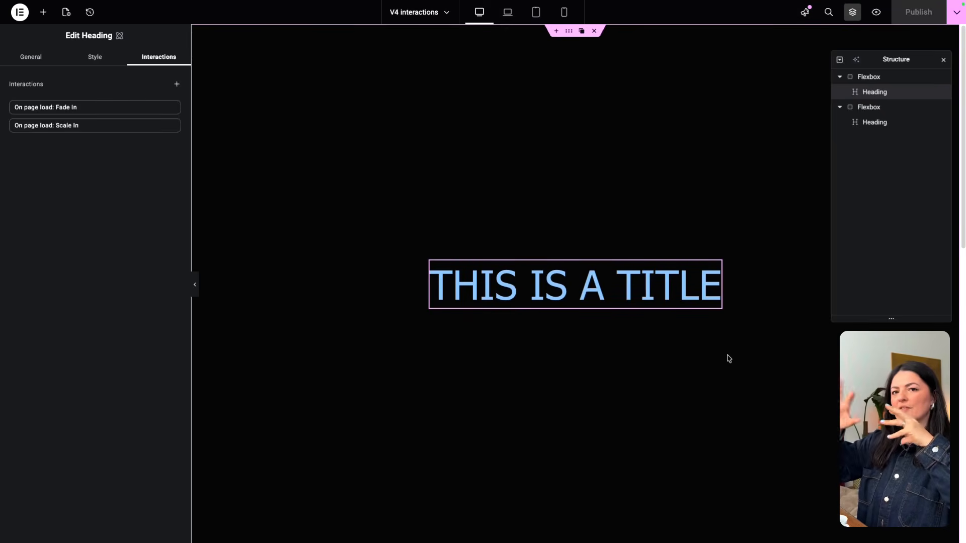
# Step: Check the pink flexbox's Scroll into view Fade In settings and remove the On page load Fade In interaction from its heading
pyautogui.click(870, 108)
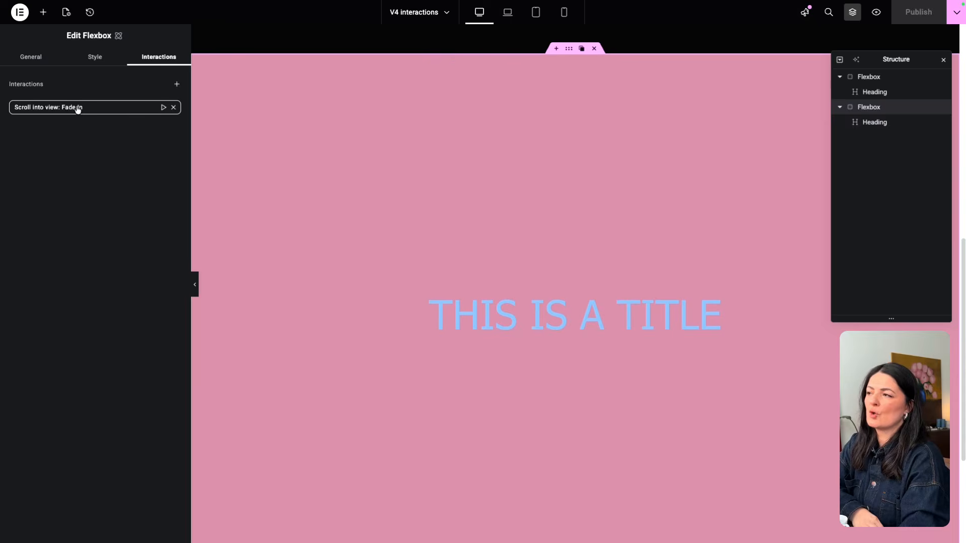
pyautogui.click(83, 108)
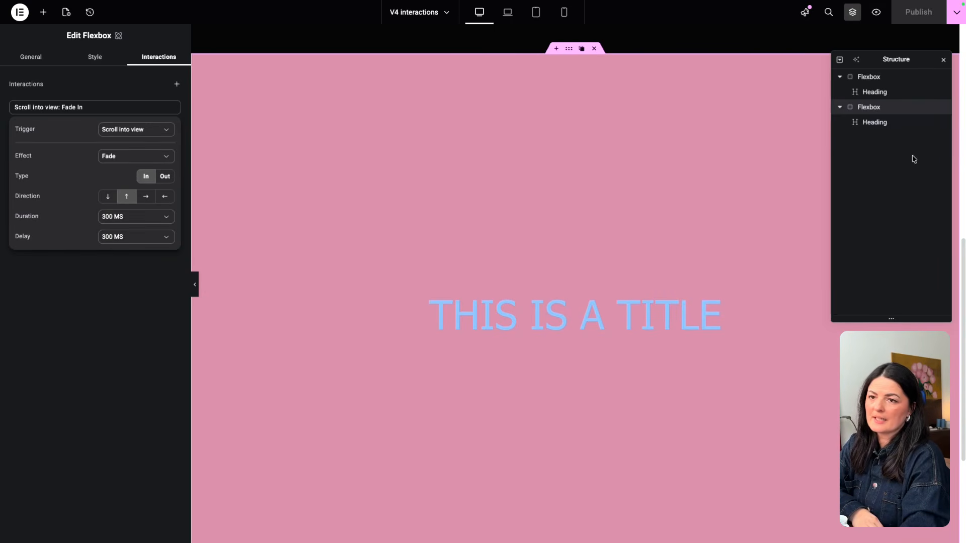
pyautogui.click(876, 124)
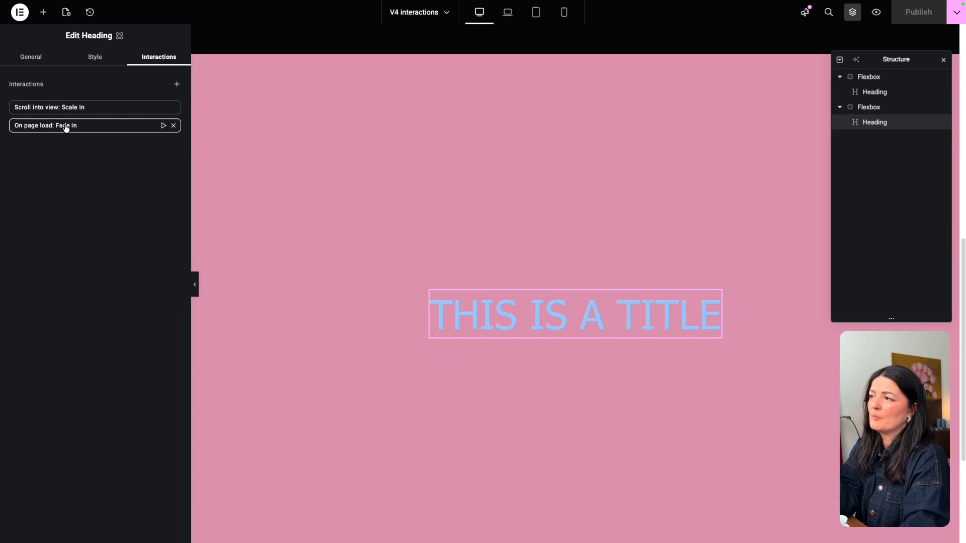
pyautogui.click(173, 125)
# Step: Publish the page and preview it, reloading once, to watch the pink section's heading animate on scroll
pyautogui.click(912, 17)
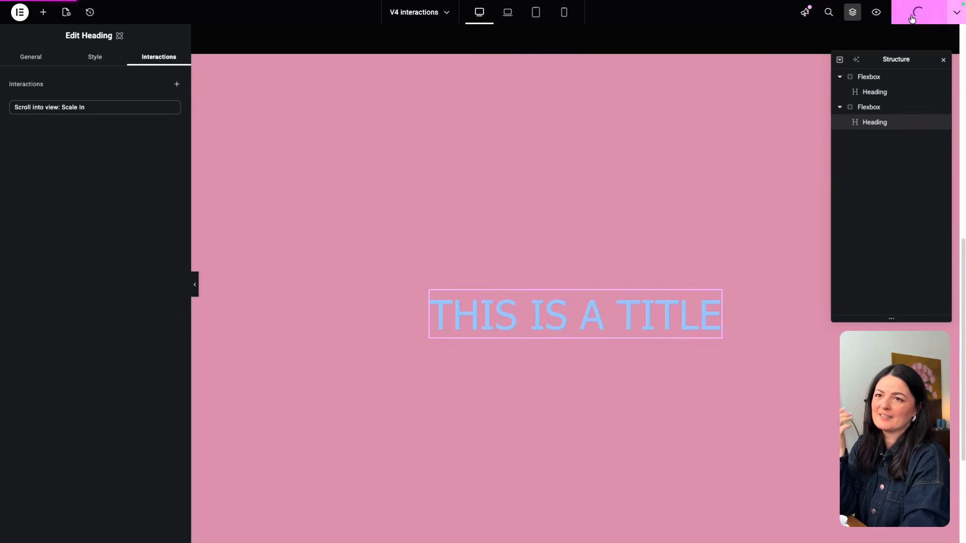
pyautogui.click(877, 14)
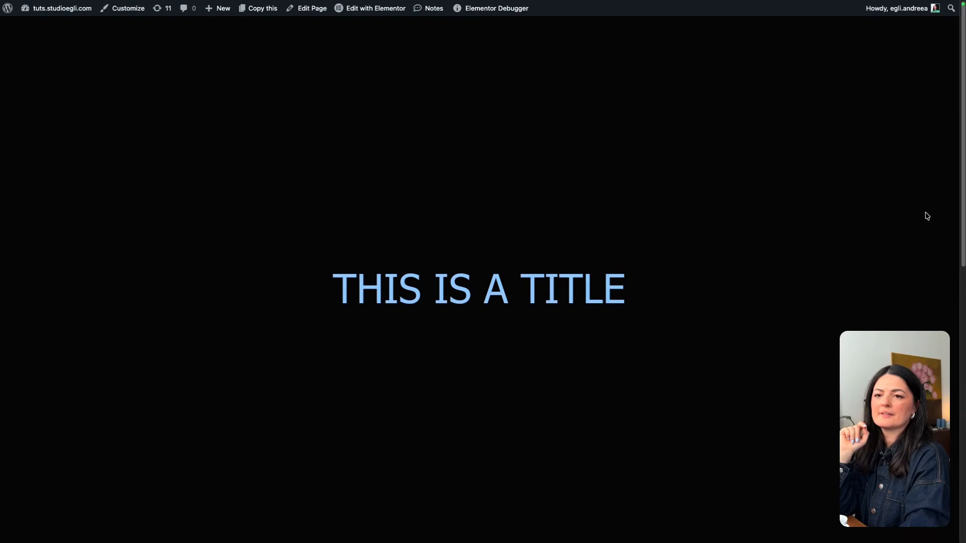
pyautogui.scroll(-7, 926, 216)
pyautogui.scroll(6, 927, 217)
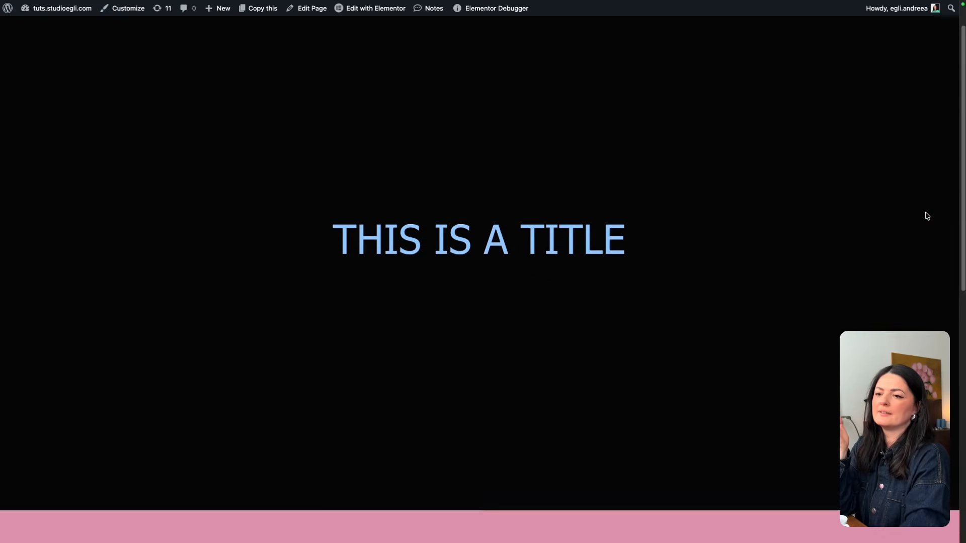
pyautogui.scroll(2, 927, 216)
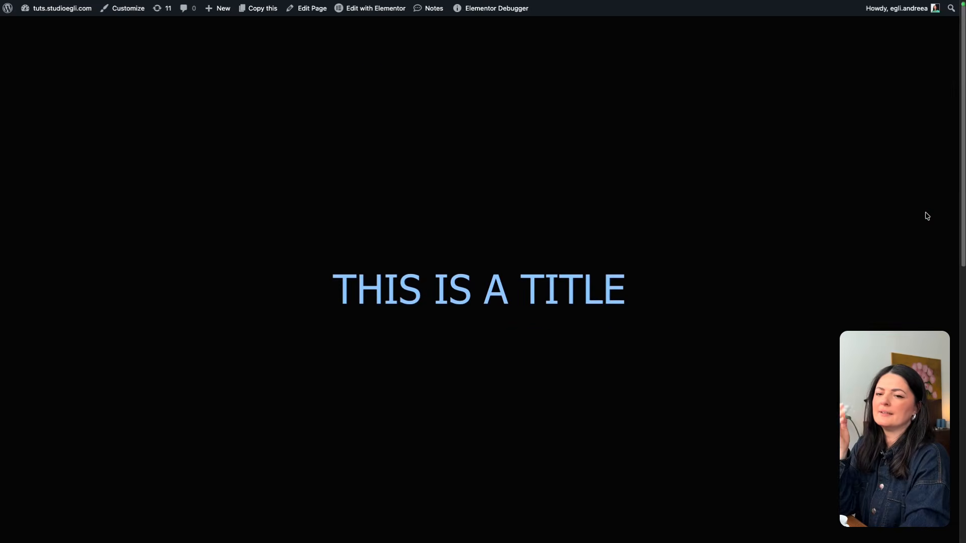
pyautogui.rightClick(820, 163)
pyautogui.click(843, 208)
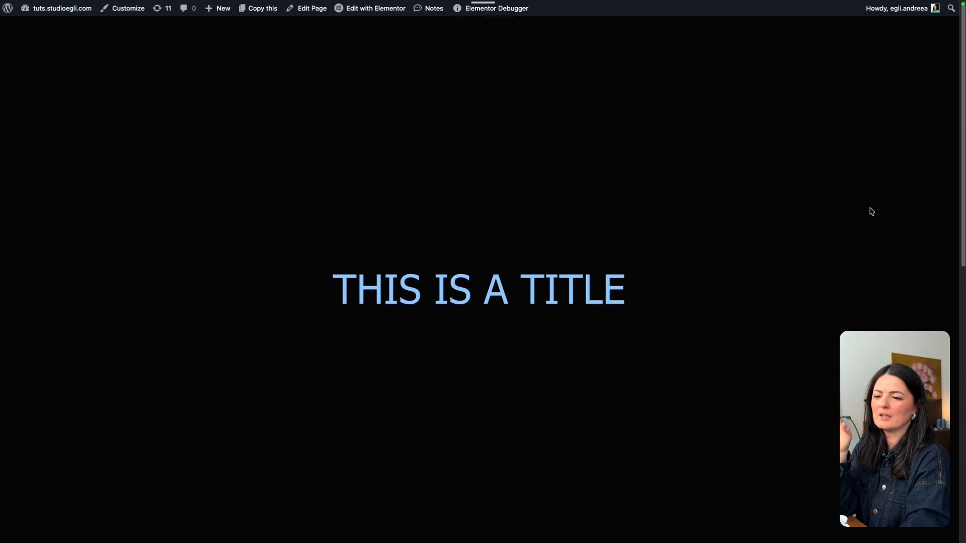
pyautogui.scroll(-4, 871, 211)
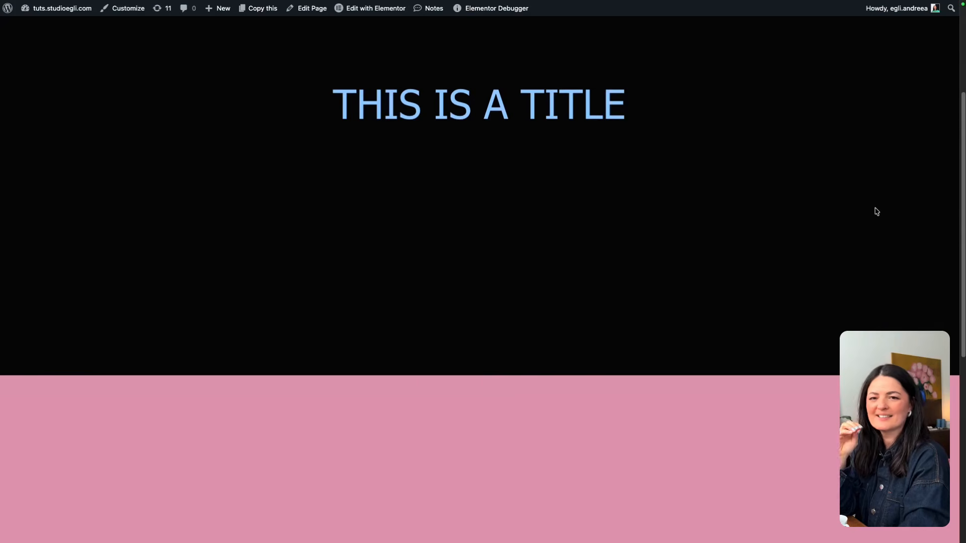
pyautogui.scroll(-2, 876, 211)
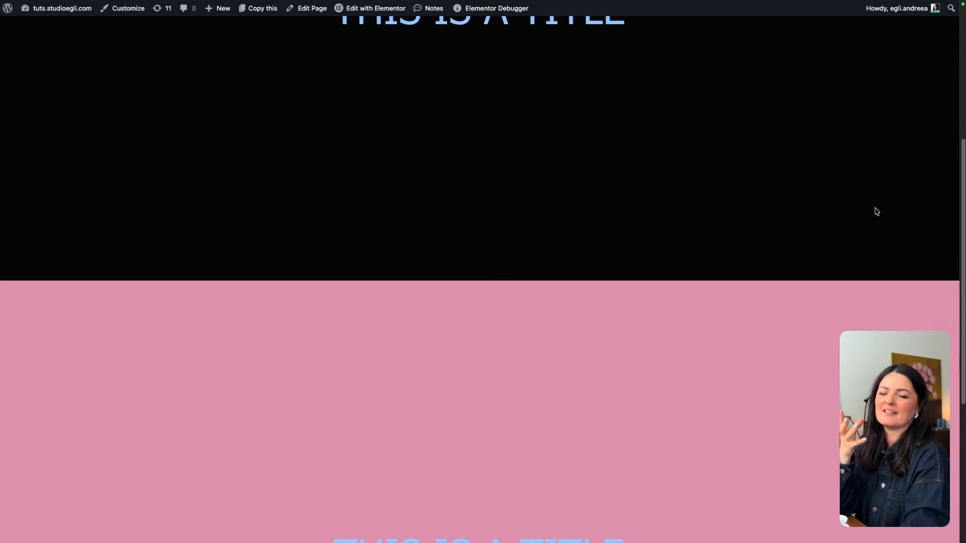
pyautogui.scroll(1, 548, 194)
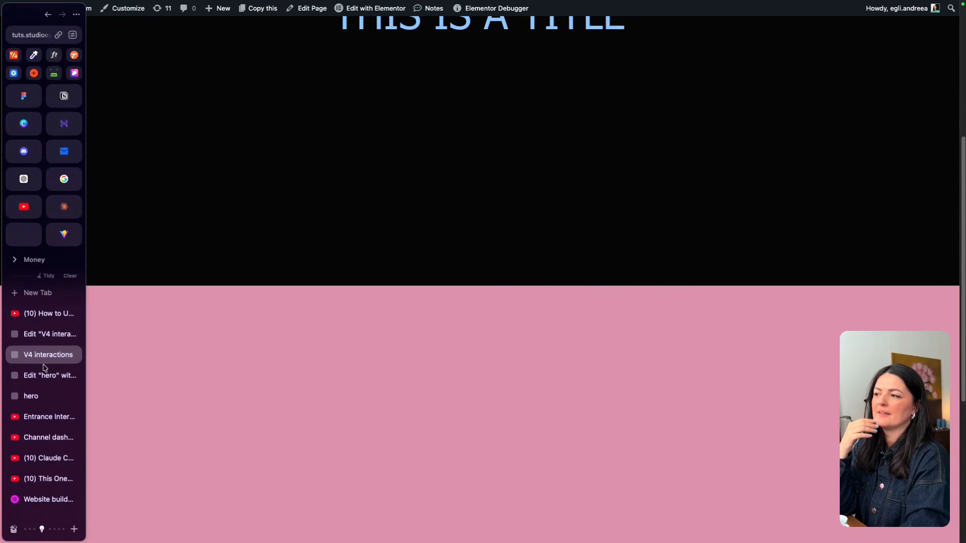
# Step: Try a 1000 MS delay on the second heading's Scale In interaction in the editor, and reset the delay to 0 MS
pyautogui.click(45, 335)
pyautogui.click(93, 108)
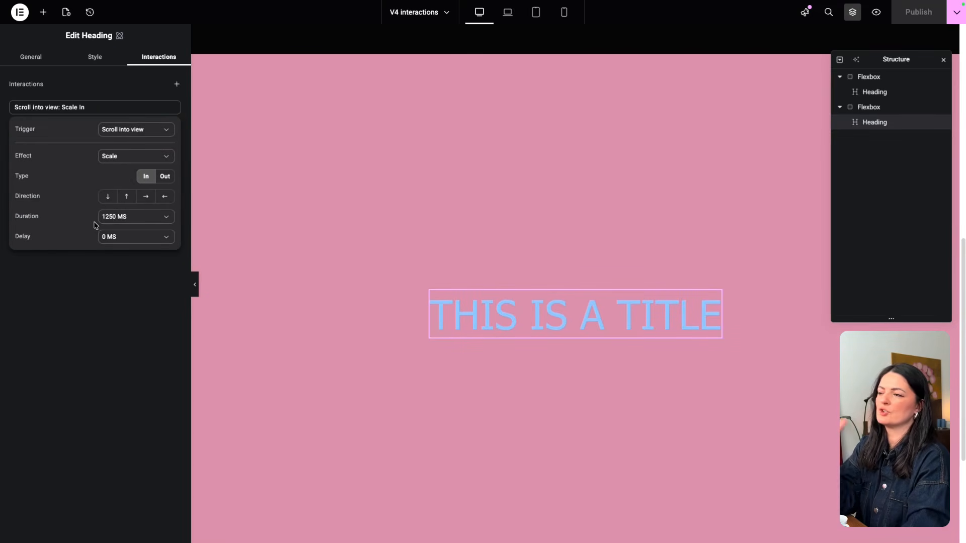
pyautogui.click(121, 241)
pyautogui.click(126, 366)
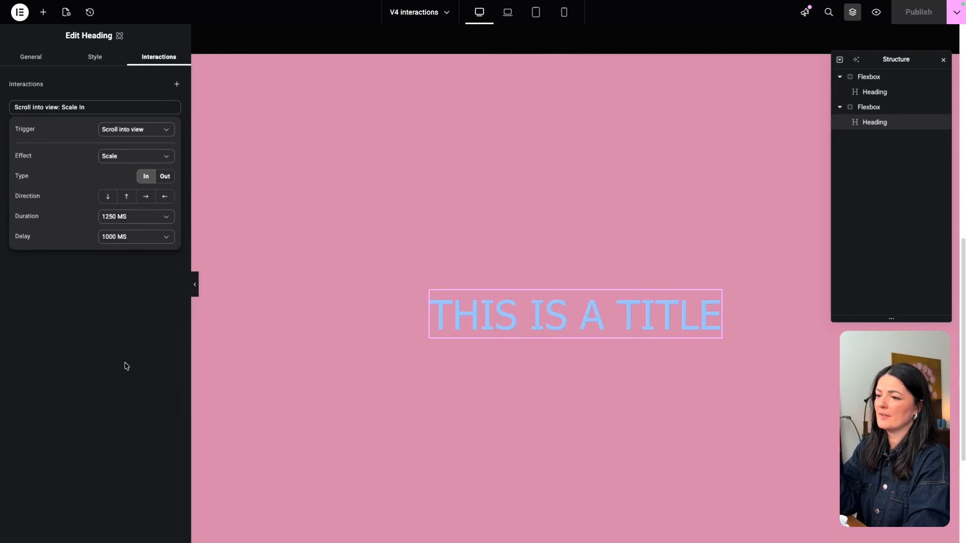
pyautogui.click(129, 245)
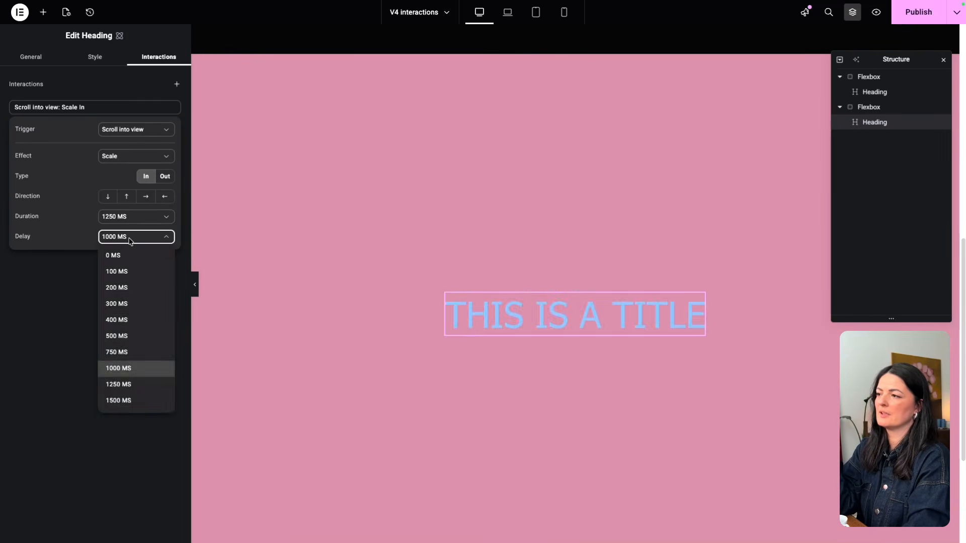
pyautogui.click(118, 255)
# Step: Set the duration and delay of the pink flexbox's Scroll into view Fade In interaction to 1000 MS each
pyautogui.click(868, 107)
pyautogui.click(94, 107)
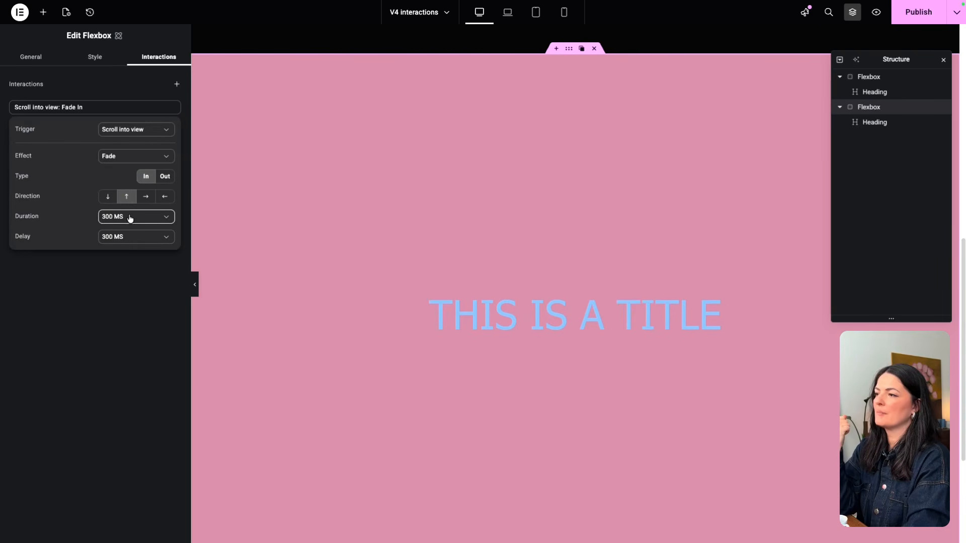
pyautogui.click(130, 217)
pyautogui.click(117, 347)
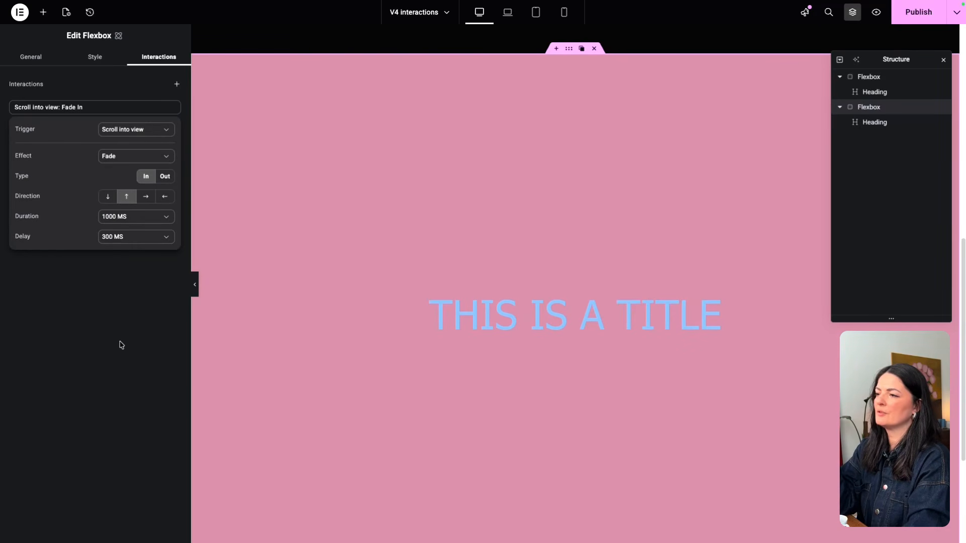
pyautogui.click(130, 236)
pyautogui.click(130, 369)
pyautogui.click(130, 371)
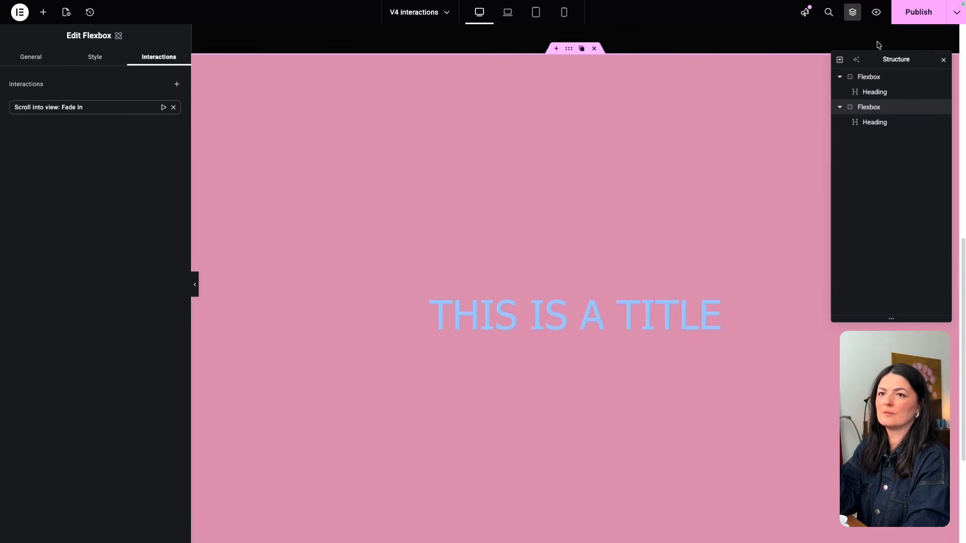
# Step: Preview the page and watch the pink section fade in on scroll
pyautogui.click(876, 13)
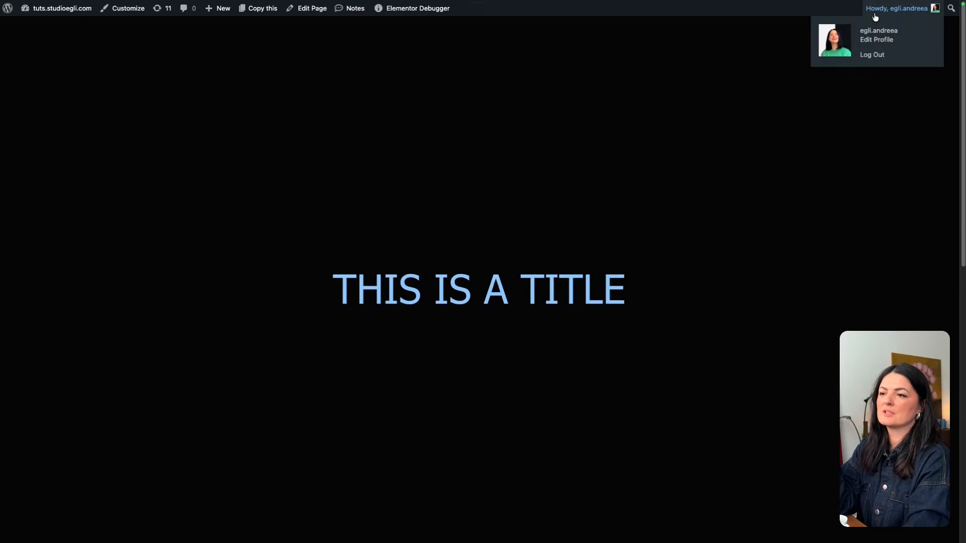
pyautogui.scroll(-6, 911, 188)
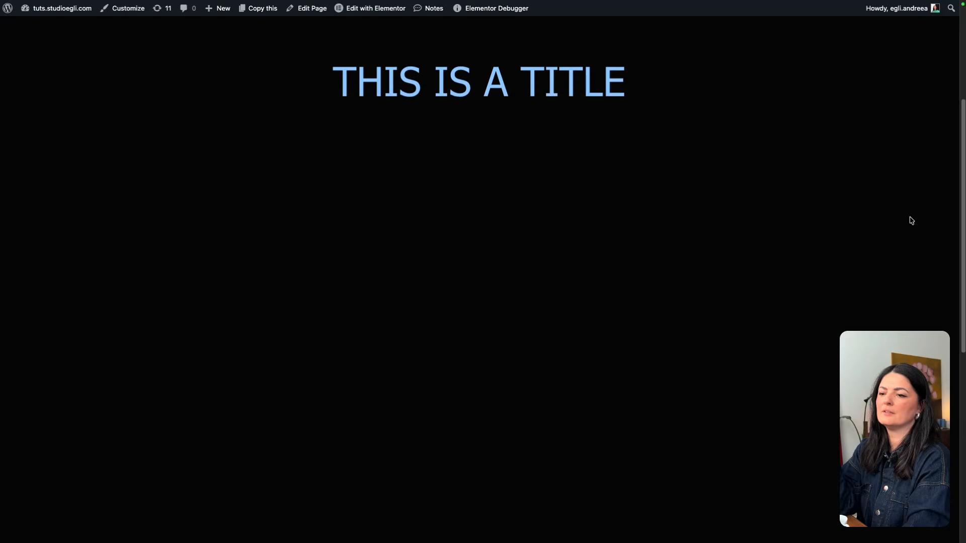
pyautogui.scroll(-2, 911, 221)
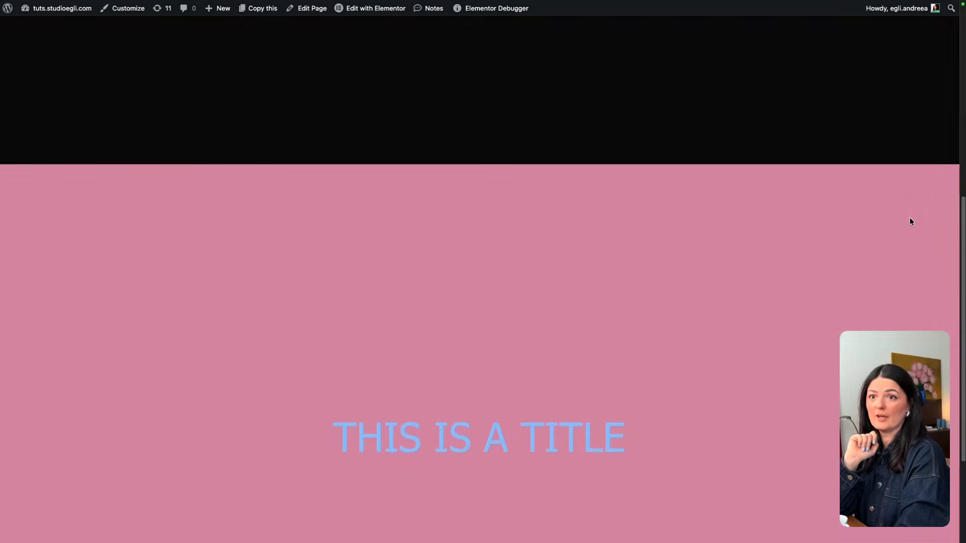
pyautogui.scroll(6, 908, 232)
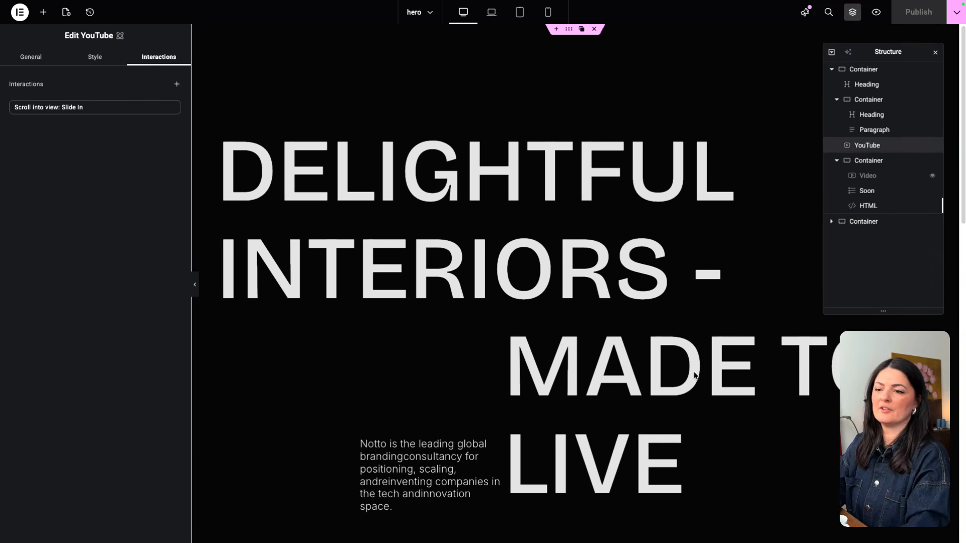
# Step: Examine the YouTube video section on the hero page and the list of available Atomic Elements
pyautogui.scroll(-10, 694, 375)
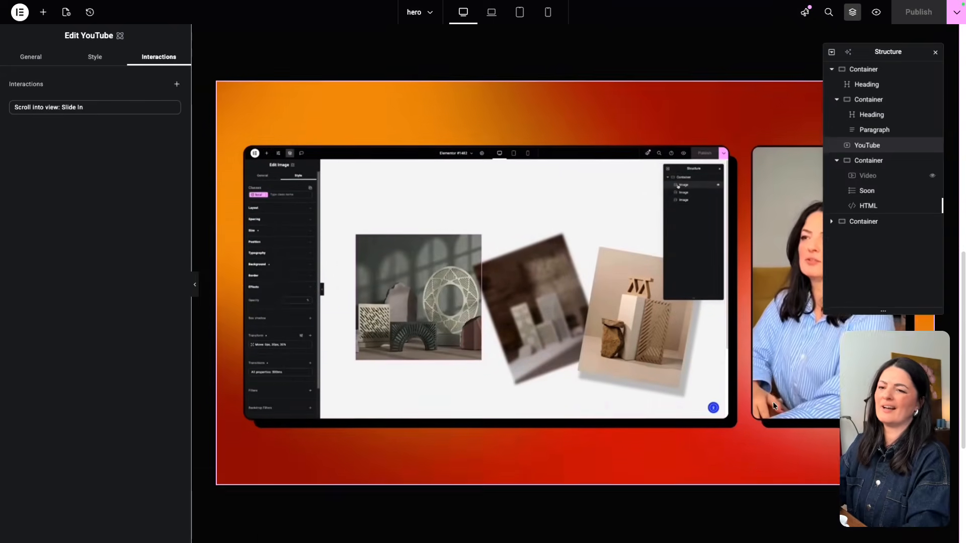
pyautogui.scroll(-3, 773, 406)
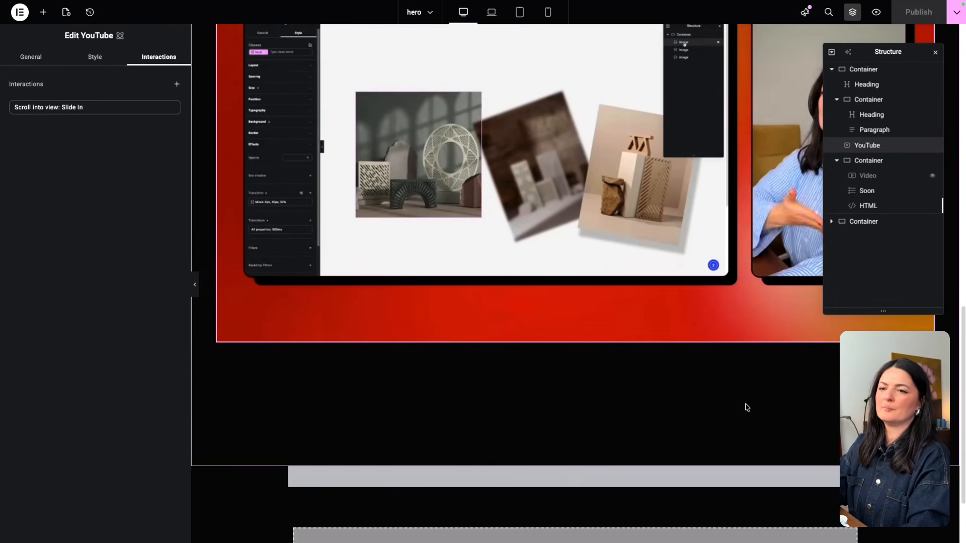
pyautogui.scroll(2, 804, 394)
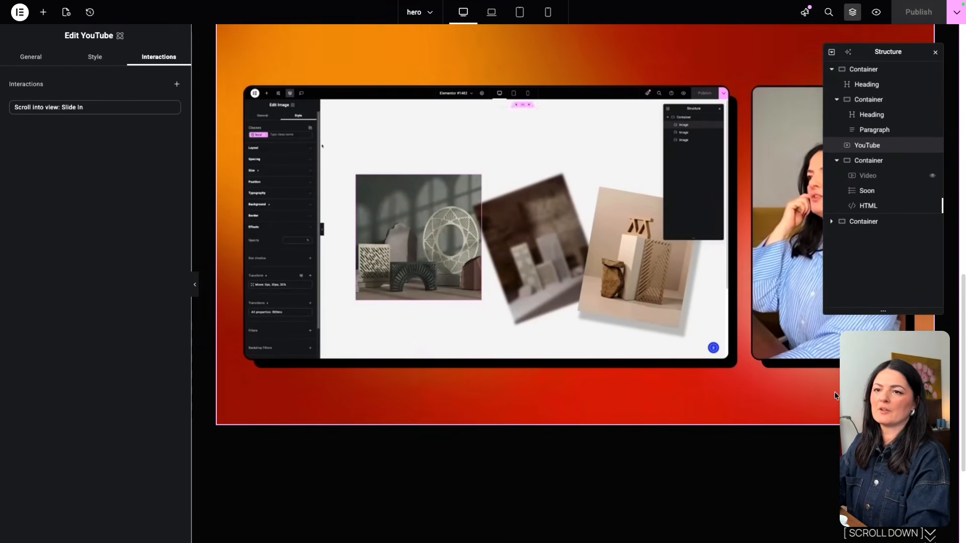
pyautogui.click(864, 176)
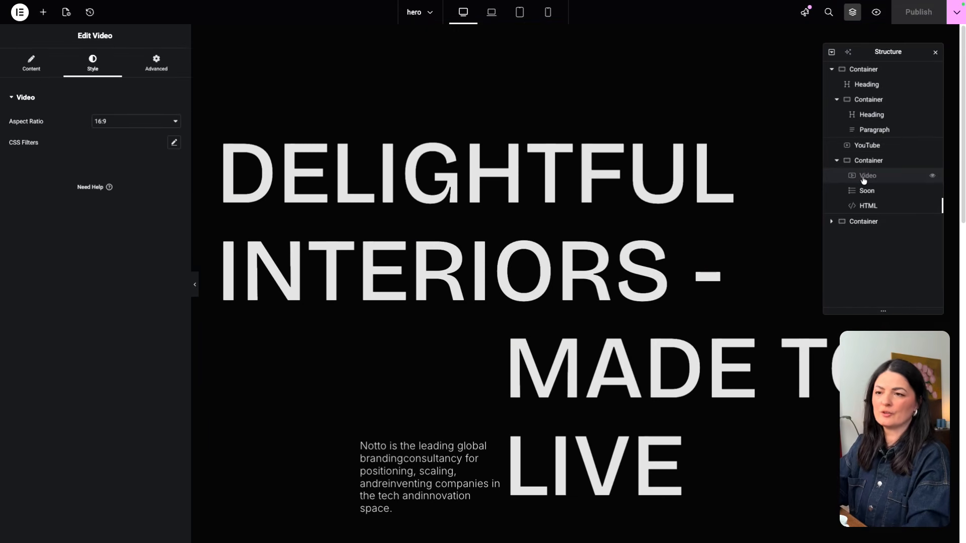
pyautogui.click(867, 146)
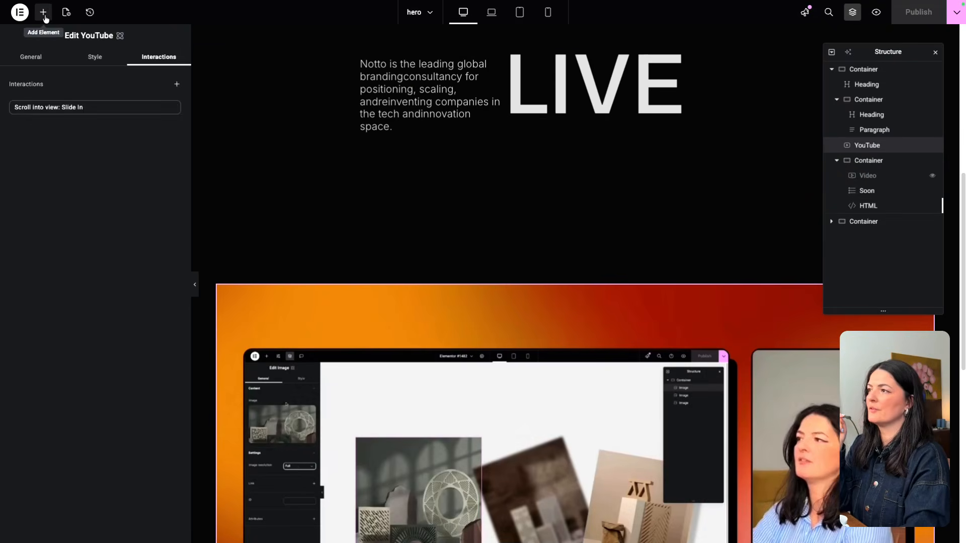
pyautogui.click(45, 16)
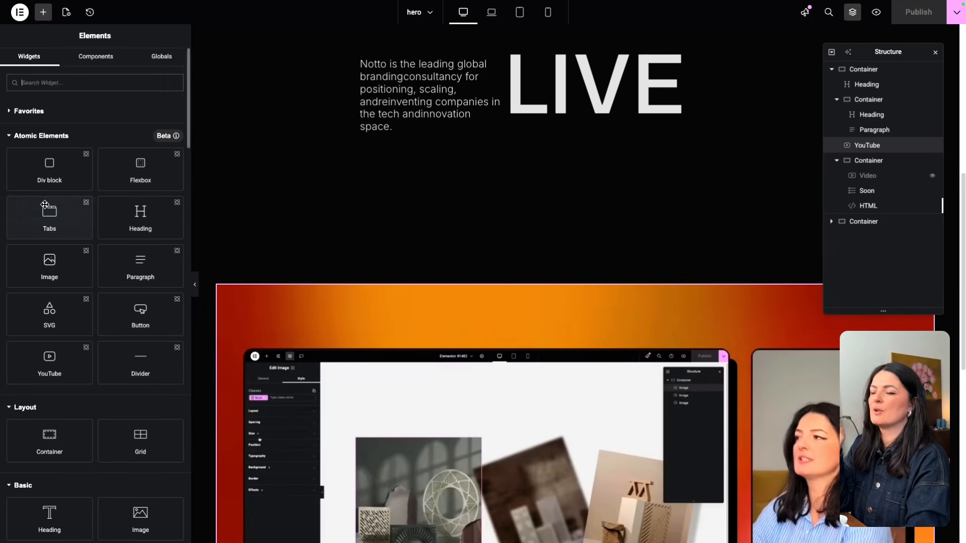
# Step: Compare the YouTube element's general settings with the hidden Video widget's content settings, including its source options and external URL
pyautogui.click(895, 145)
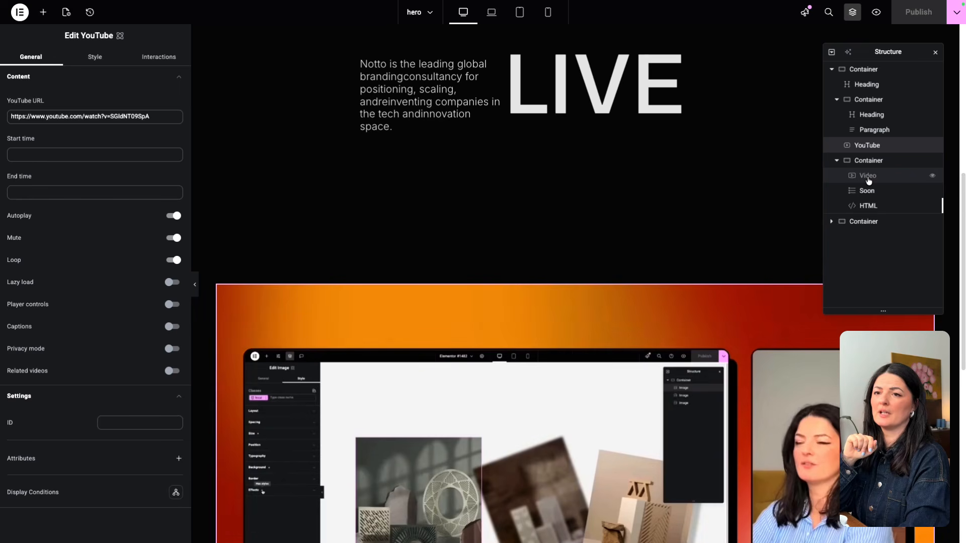
pyautogui.click(867, 175)
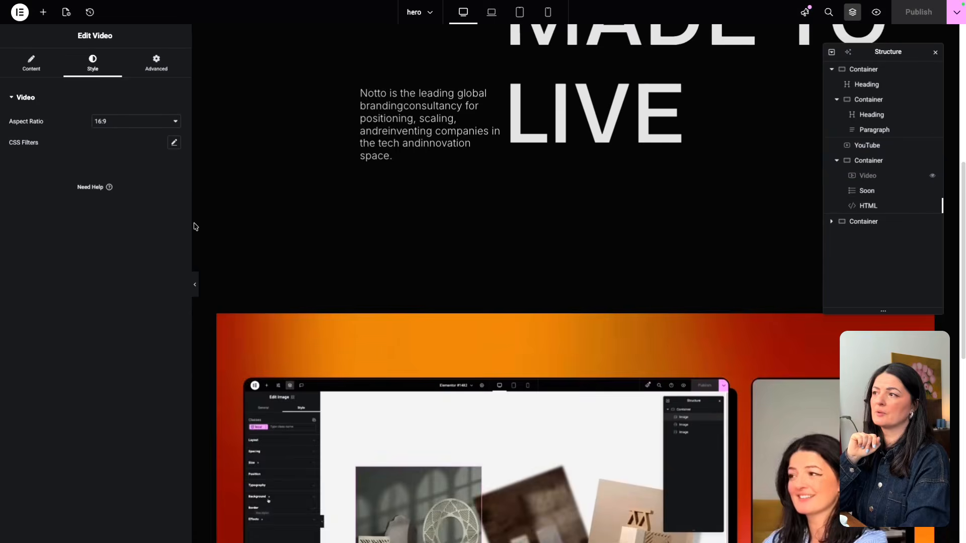
pyautogui.click(32, 65)
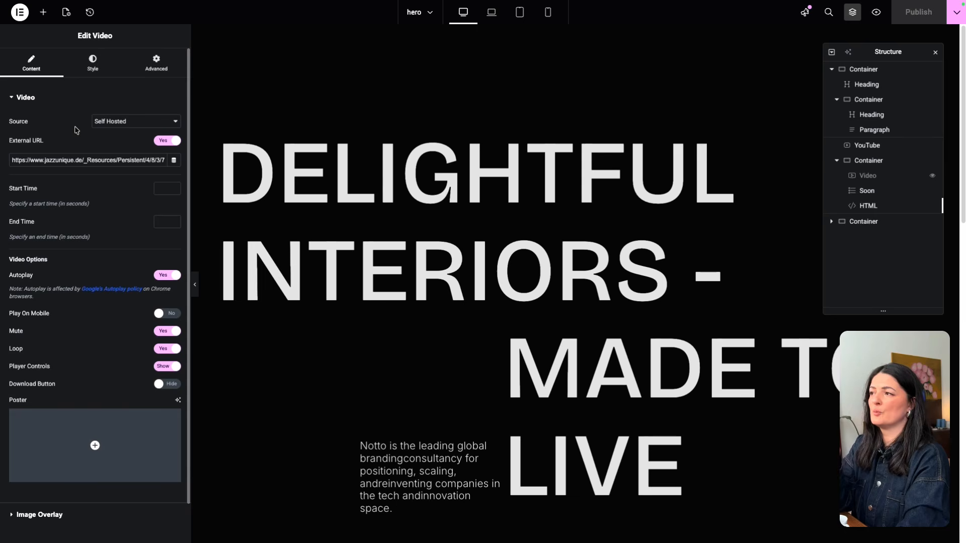
pyautogui.click(115, 121)
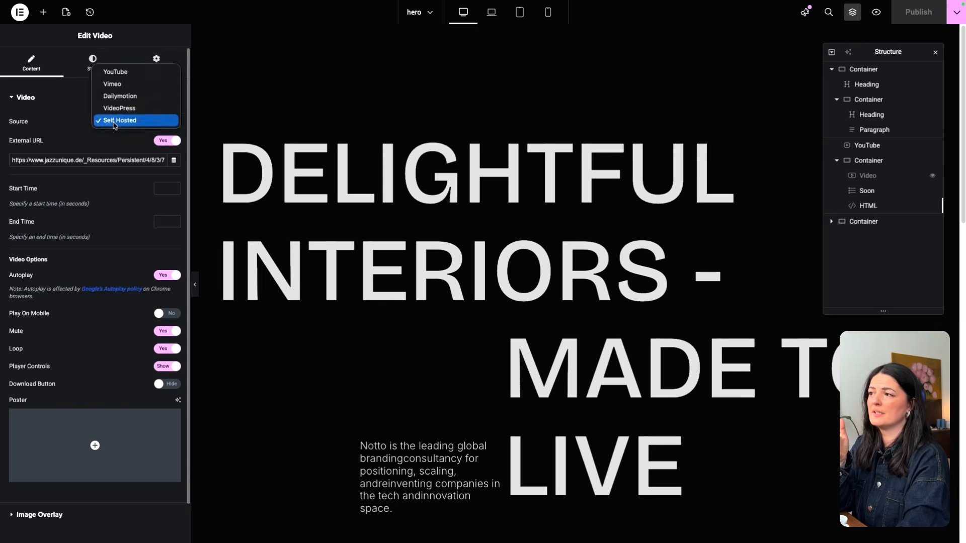
pyautogui.click(53, 159)
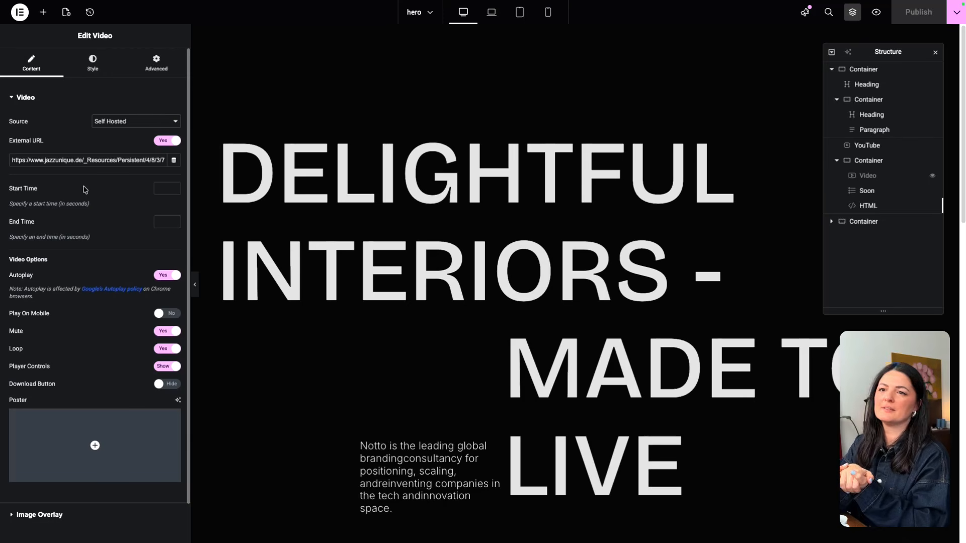
# Step: Review the YouTube element's style settings, including its spacing and size
pyautogui.click(864, 146)
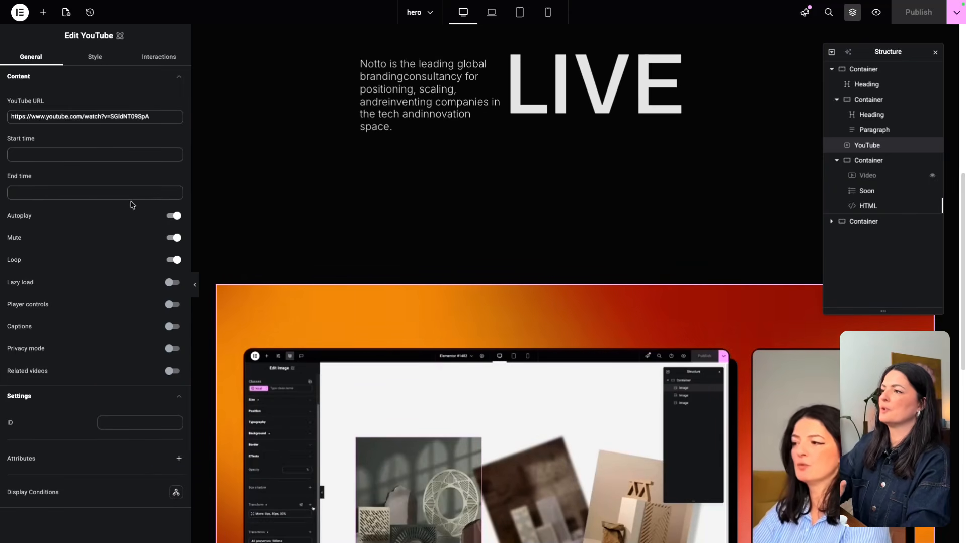
pyautogui.click(98, 57)
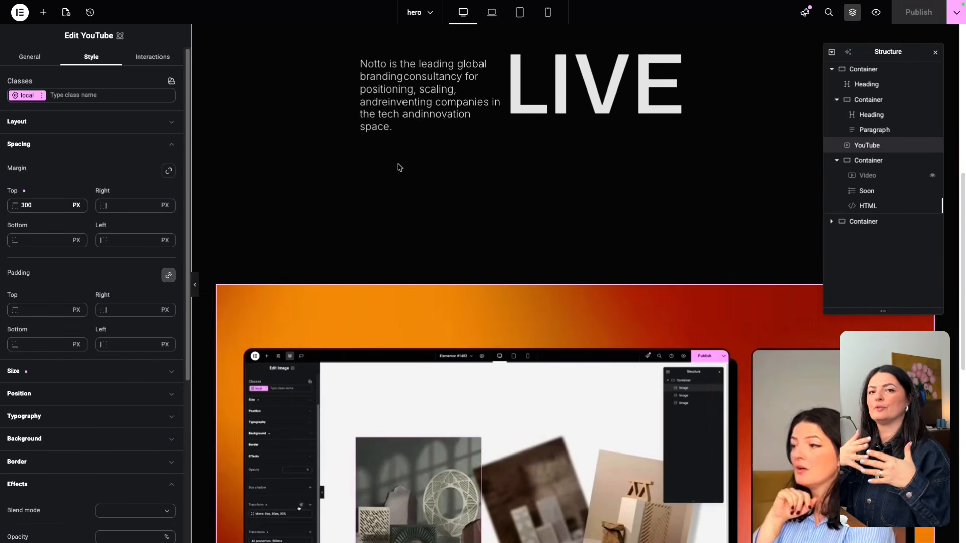
pyautogui.click(66, 376)
pyautogui.scroll(-3, 65, 352)
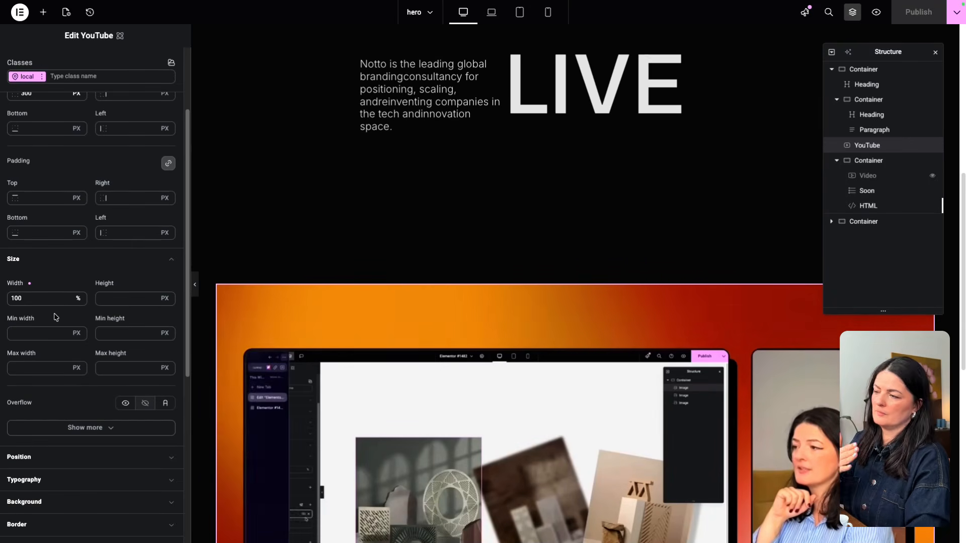
# Step: Collapse the Spacing and Size sections in the YouTube element's style settings
pyautogui.scroll(2, 50, 237)
pyautogui.click(45, 150)
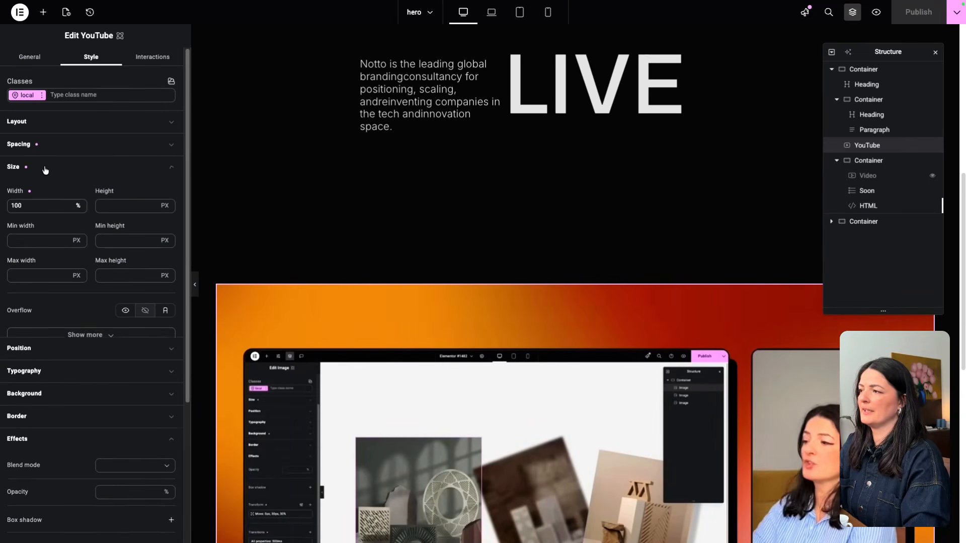
pyautogui.click(46, 167)
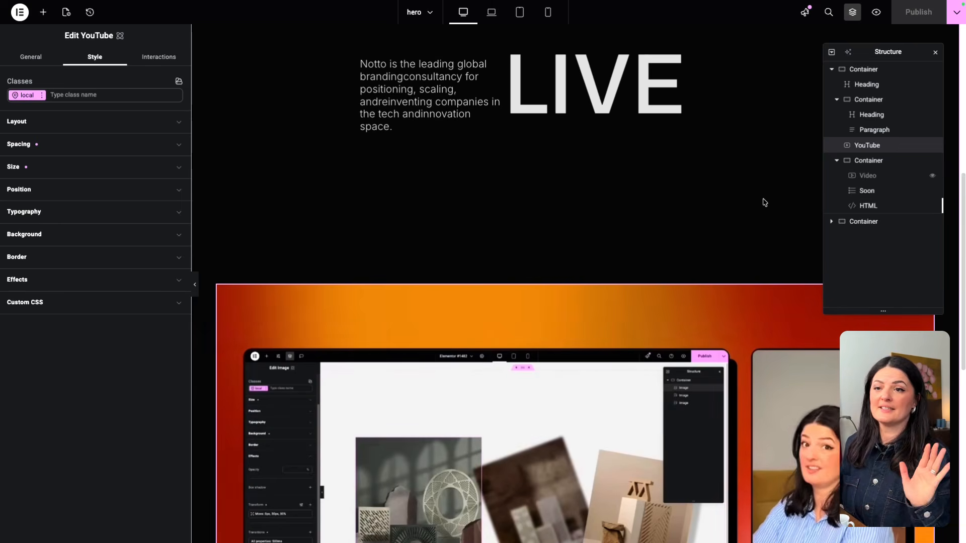
# Step: Inspect the outer container's layout settings, then check the first heading and the paragraph for existing interactions
pyautogui.scroll(6, 763, 176)
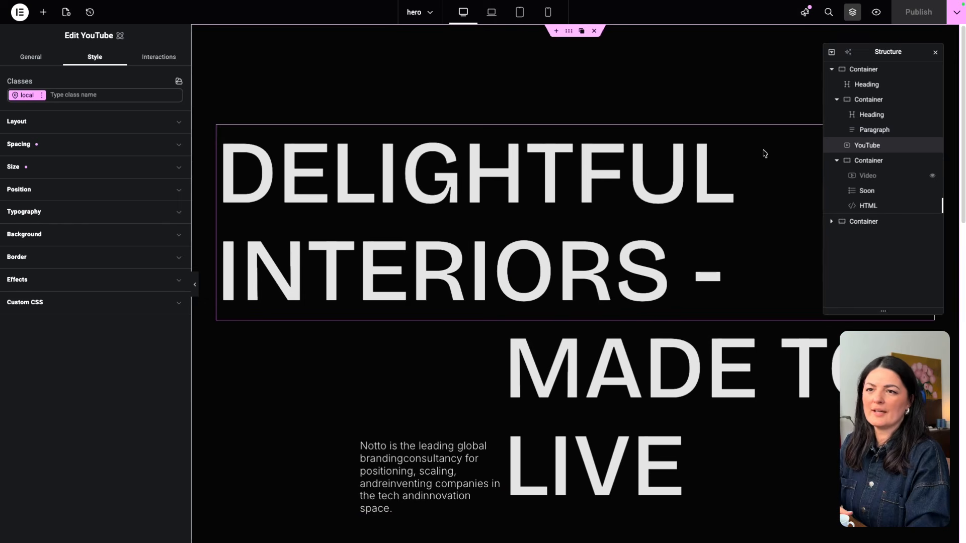
pyautogui.click(863, 71)
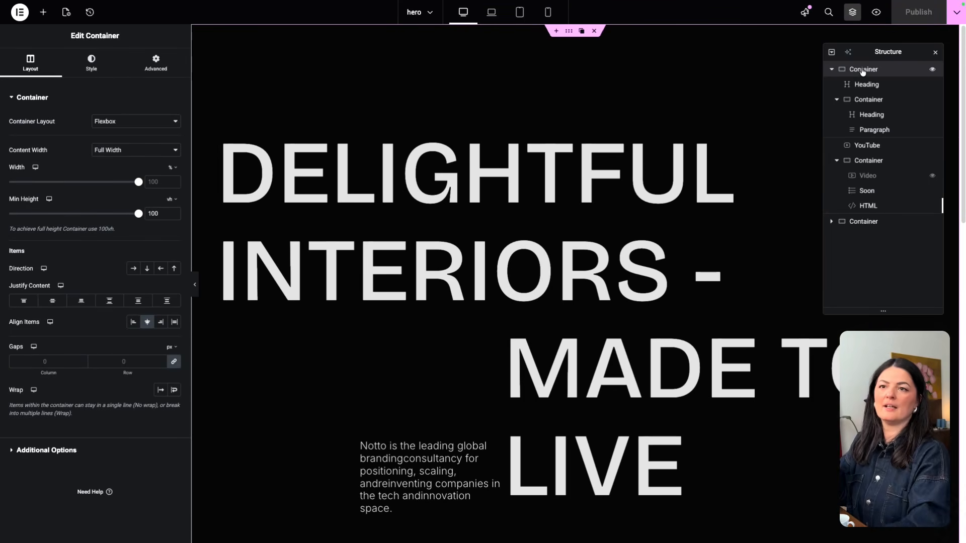
pyautogui.click(865, 86)
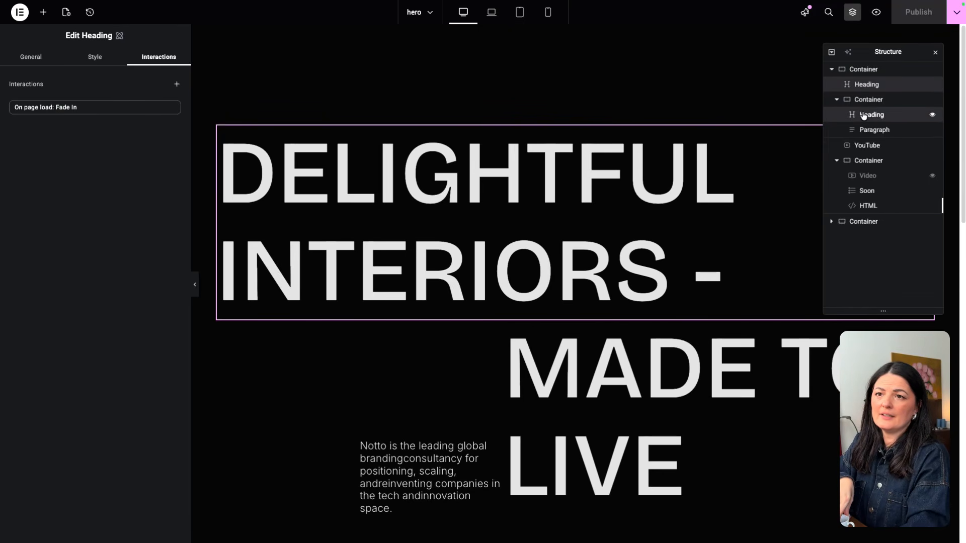
pyautogui.click(864, 130)
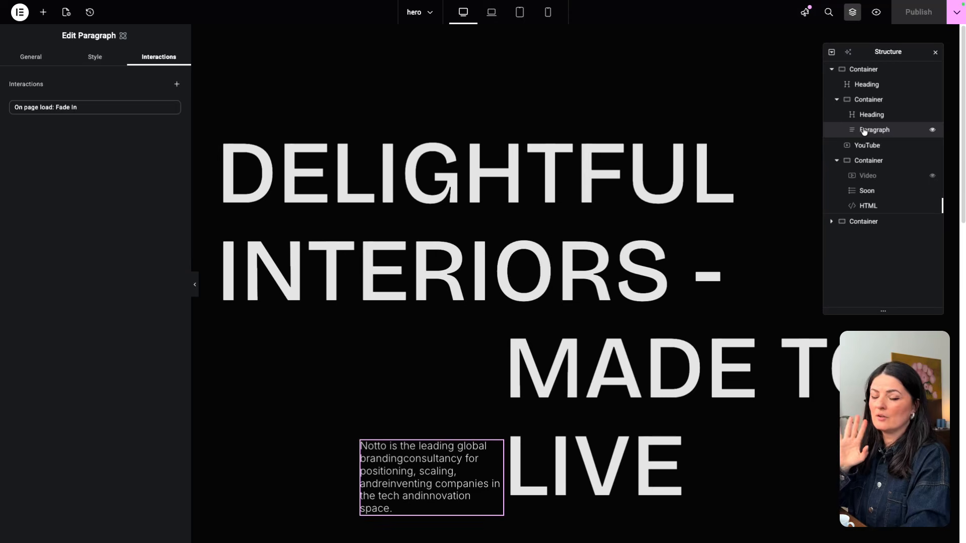
# Step: Review the page-load fade interactions of both hero headings and play the animation of the "Delightful Interiors" heading
pyautogui.click(864, 86)
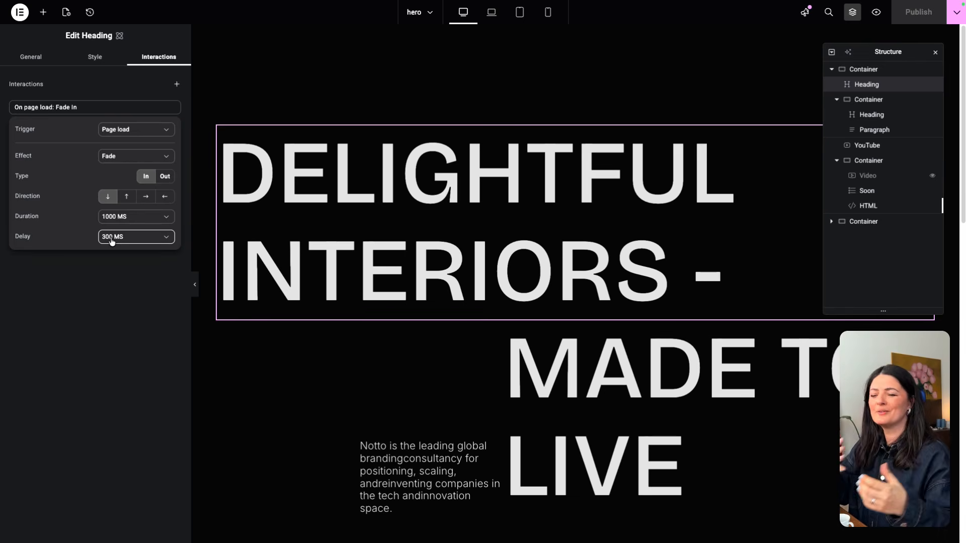
pyautogui.click(113, 299)
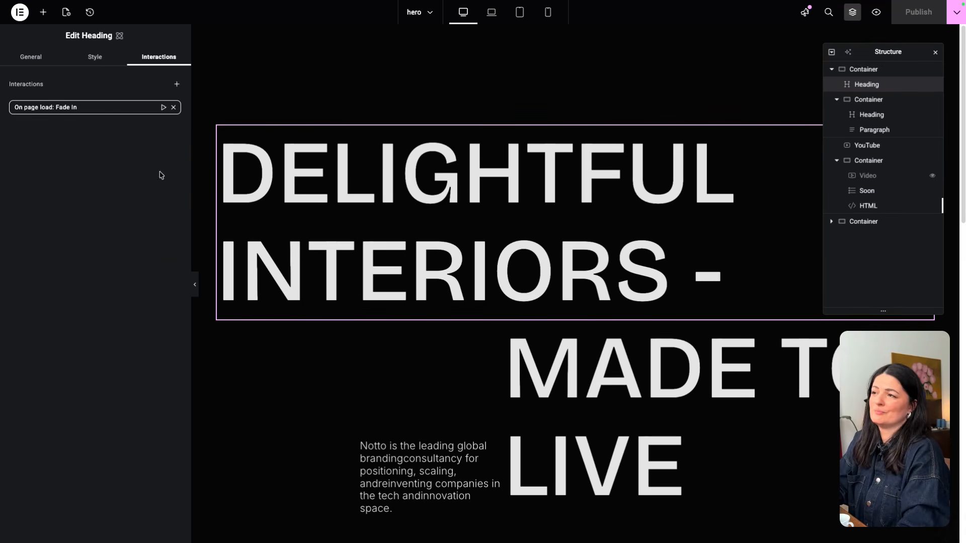
pyautogui.click(162, 109)
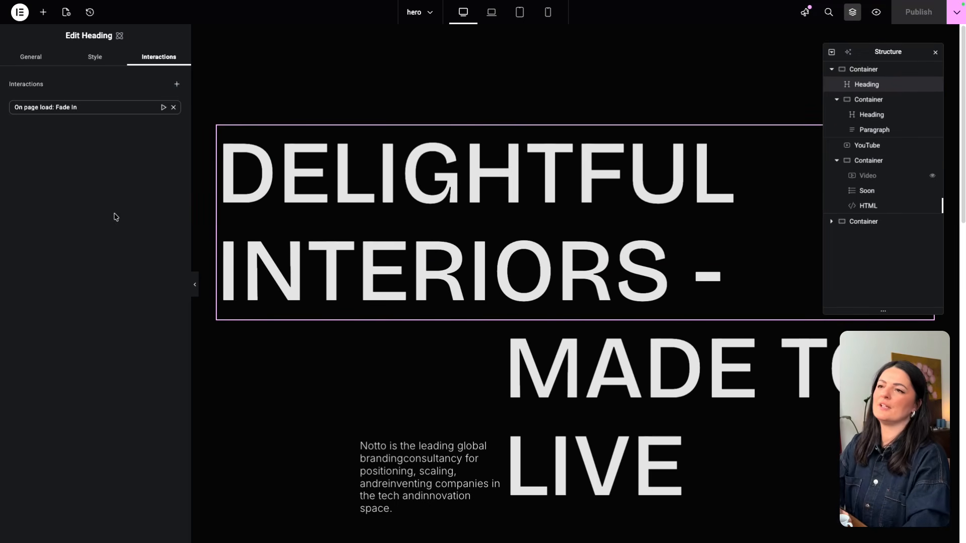
pyautogui.click(738, 375)
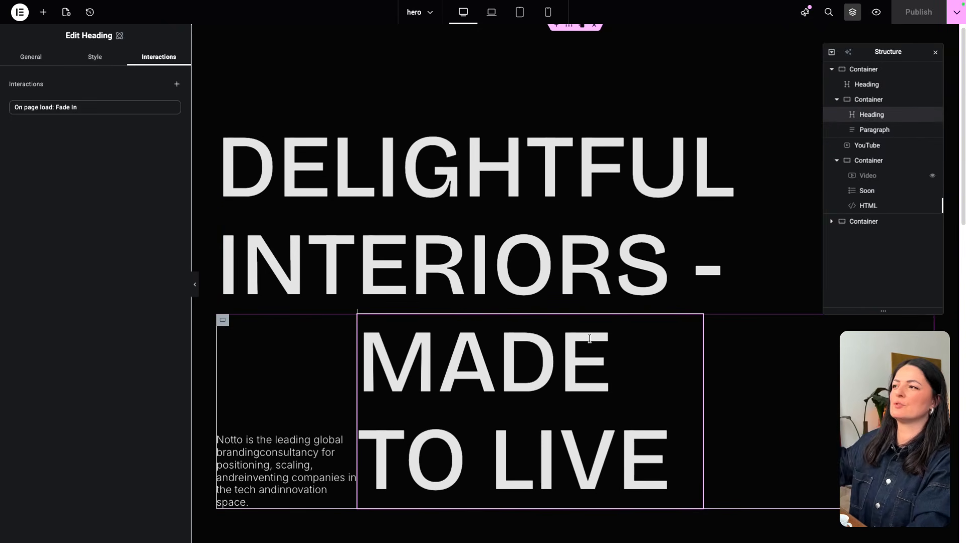
pyautogui.click(91, 112)
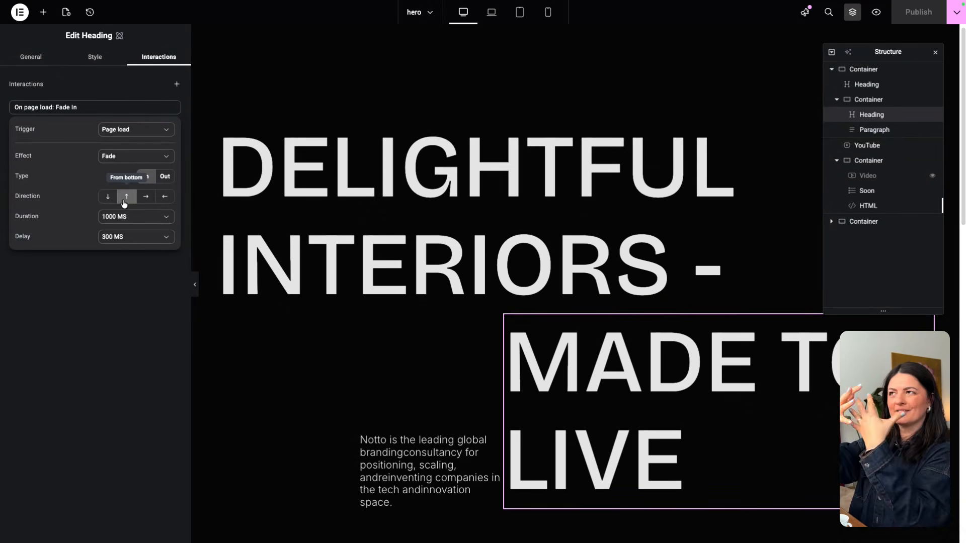
# Step: Review the hero paragraph's page-load fade interaction, including its direction, duration and delay
pyautogui.click(855, 131)
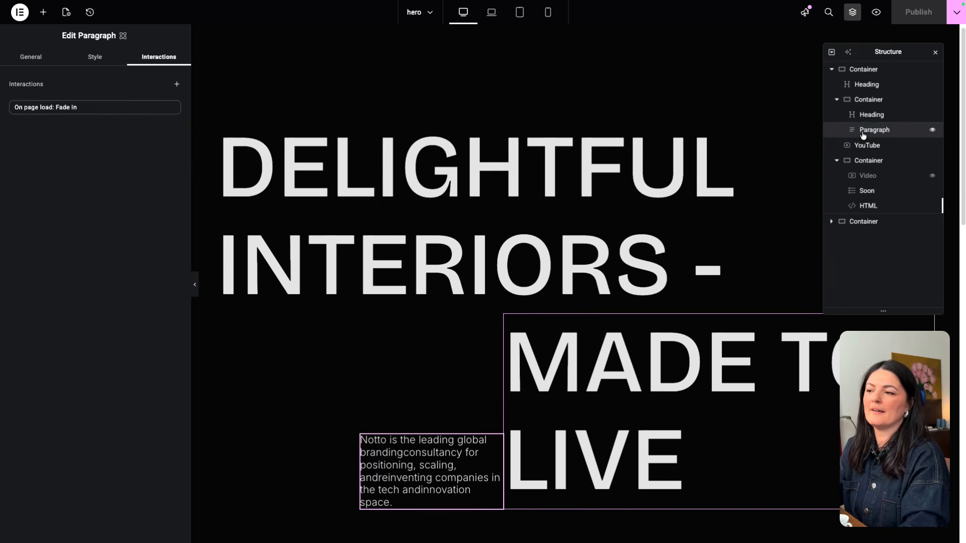
pyautogui.click(91, 108)
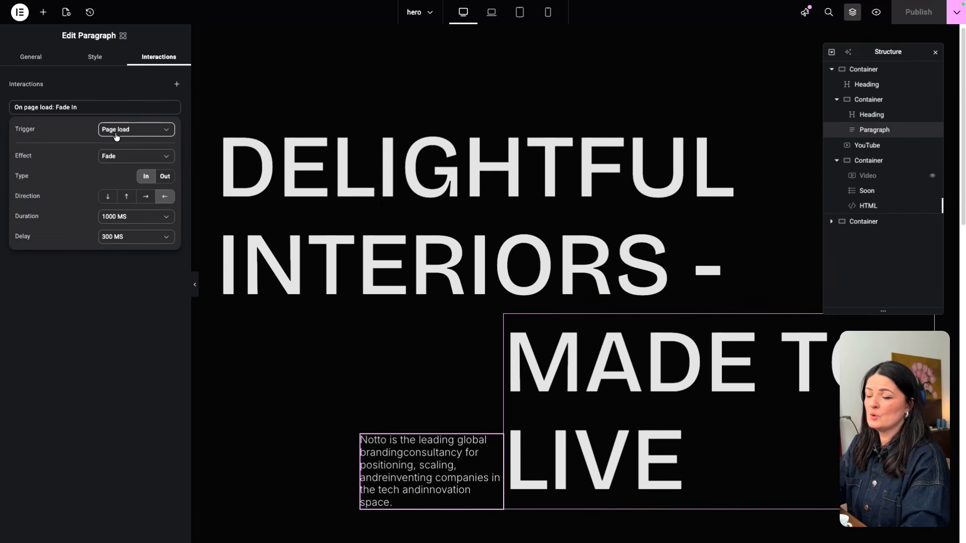
pyautogui.click(166, 197)
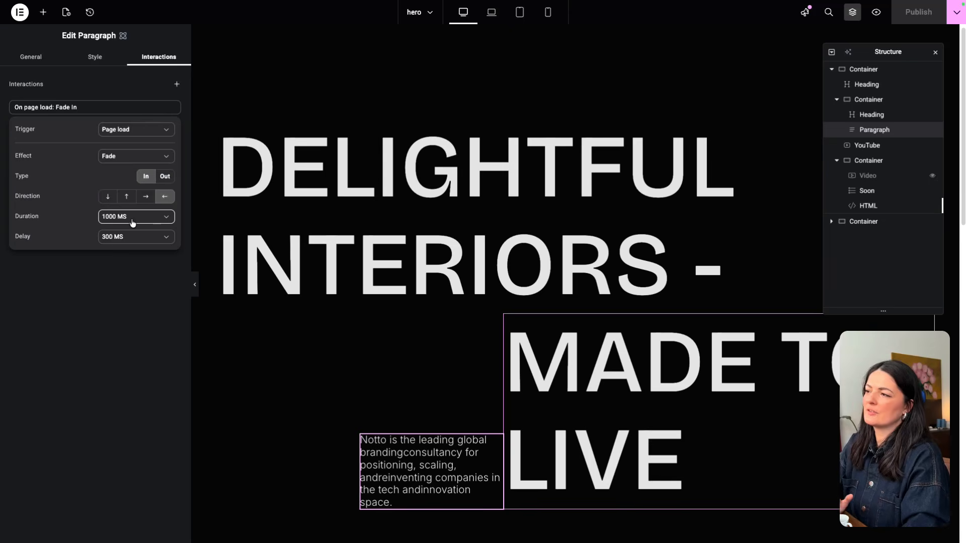
pyautogui.click(129, 295)
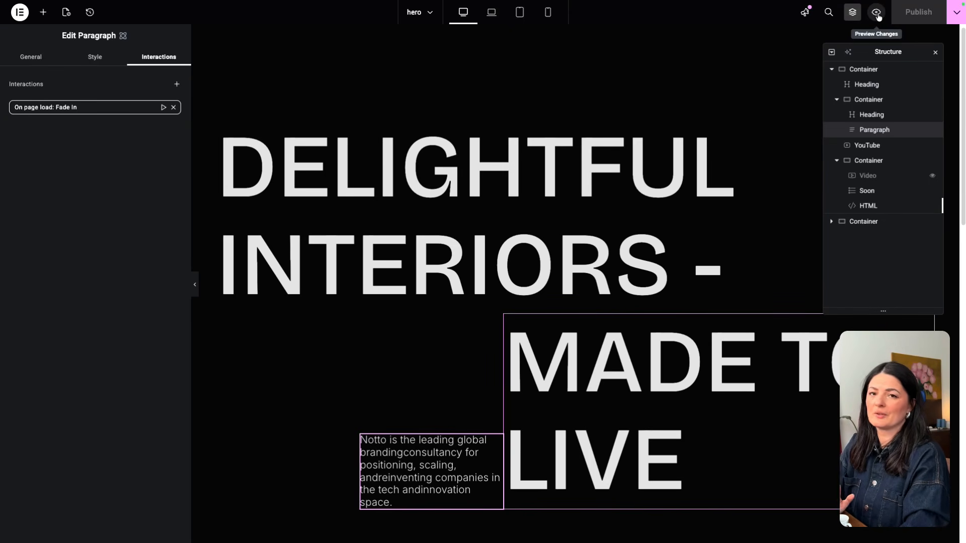
# Step: Set the delay of the YouTube element's scroll-into-view slide interaction to 1000 MS and publish the page
pyautogui.click(864, 146)
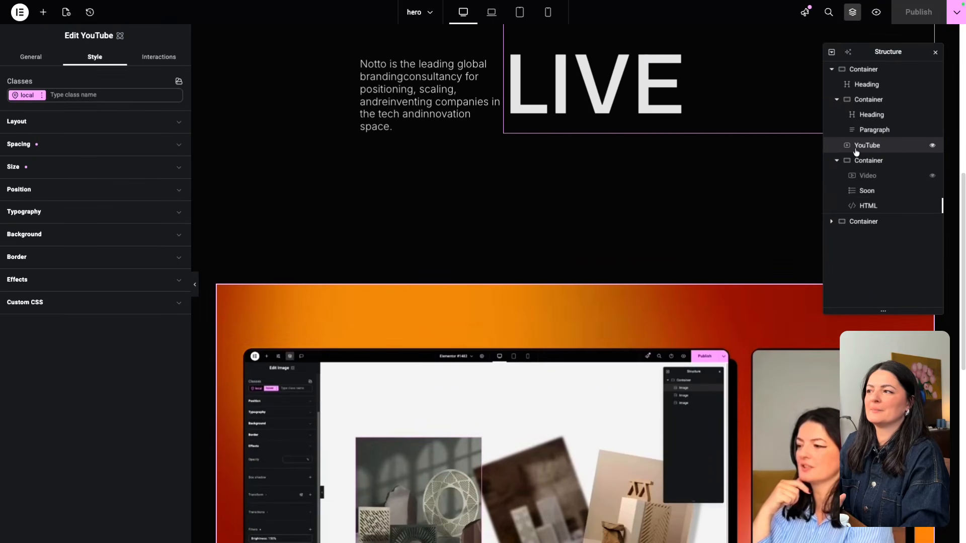
pyautogui.click(154, 60)
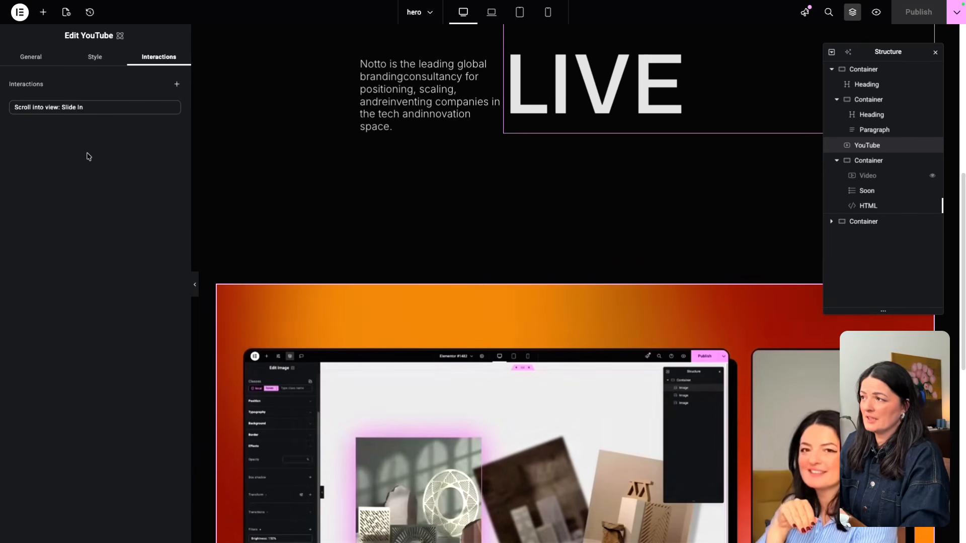
pyautogui.click(82, 109)
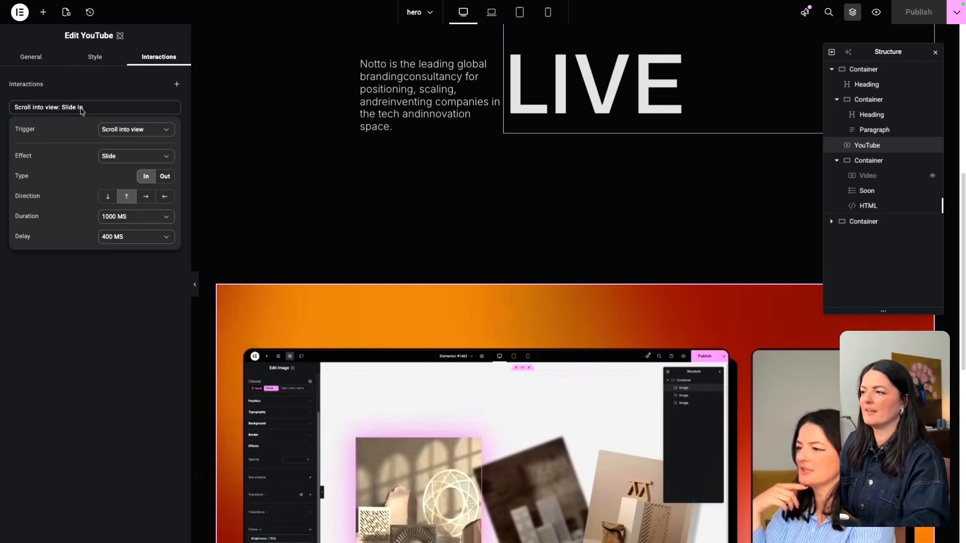
pyautogui.click(83, 109)
pyautogui.click(92, 109)
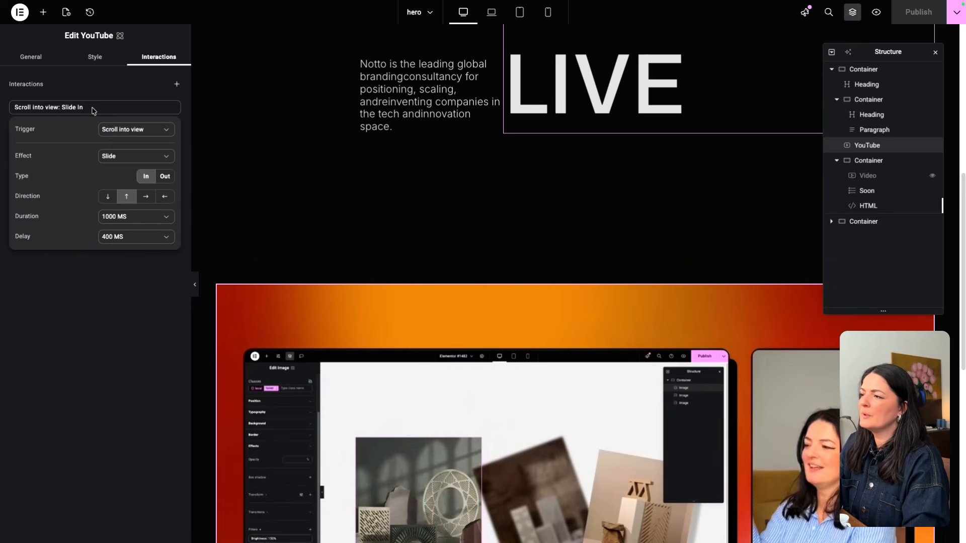
pyautogui.click(126, 242)
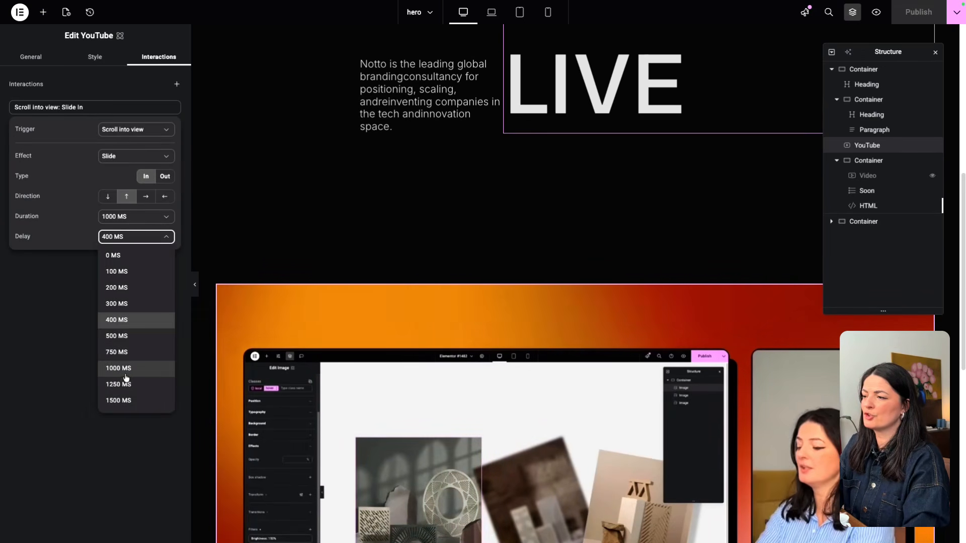
pyautogui.click(117, 356)
pyautogui.click(108, 370)
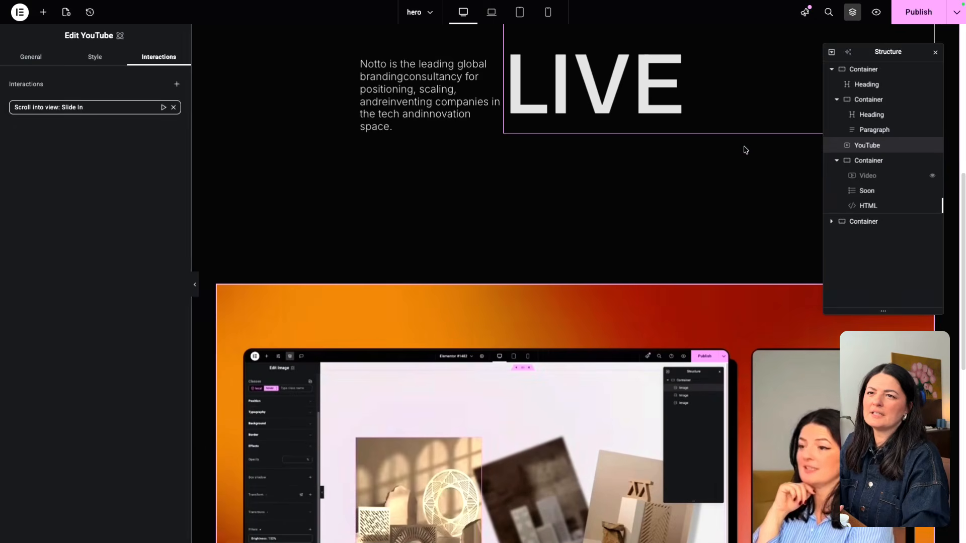
pyautogui.click(910, 21)
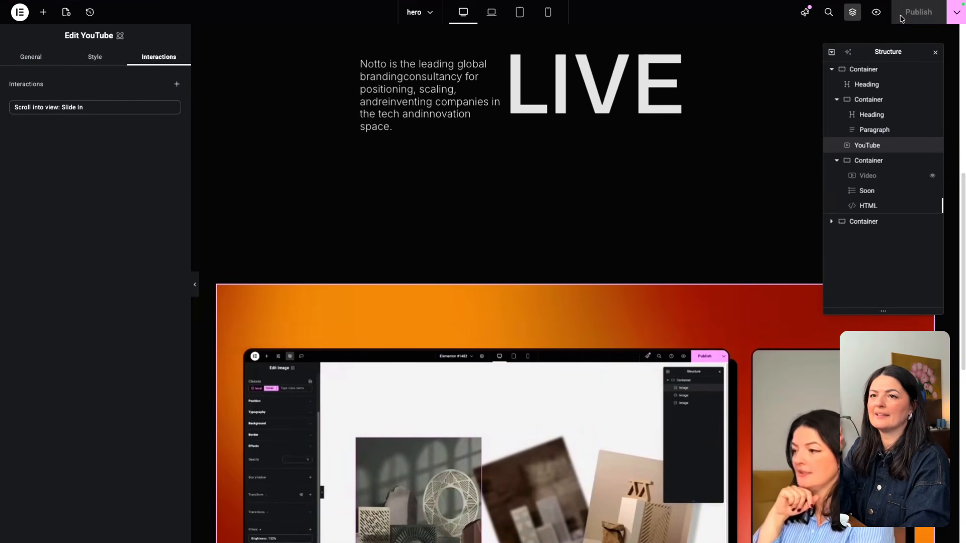
# Step: Preview the hero page and watch the YouTube video slide in on scroll
pyautogui.click(877, 13)
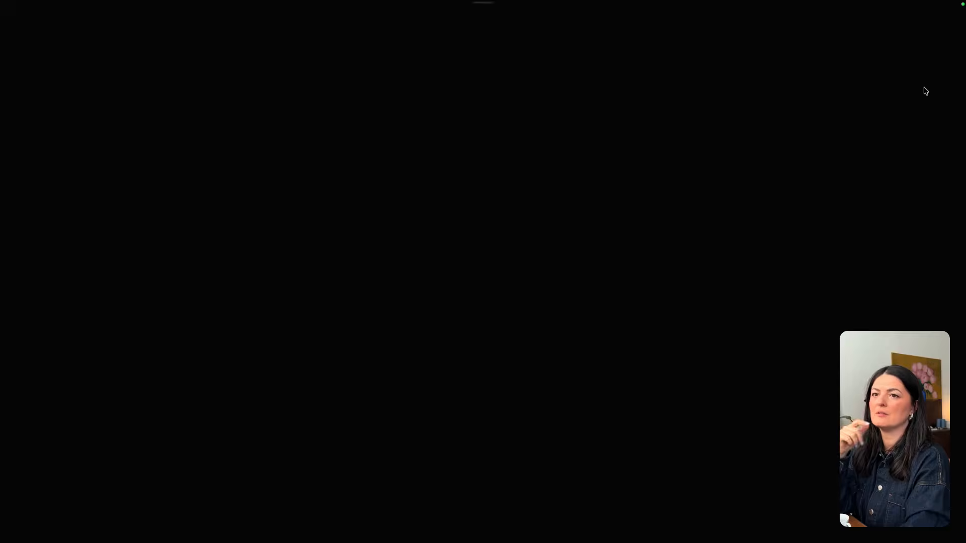
pyautogui.scroll(-8, 897, 144)
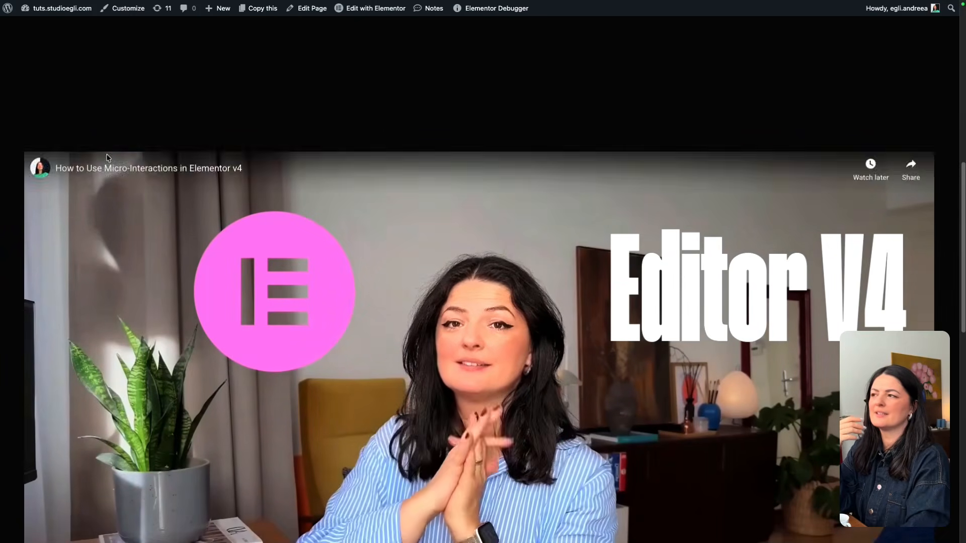
# Step: Return to the hero page editor, change the YouTube interaction's effect to Fade, and publish the page
pyautogui.moveTo(13, 131)
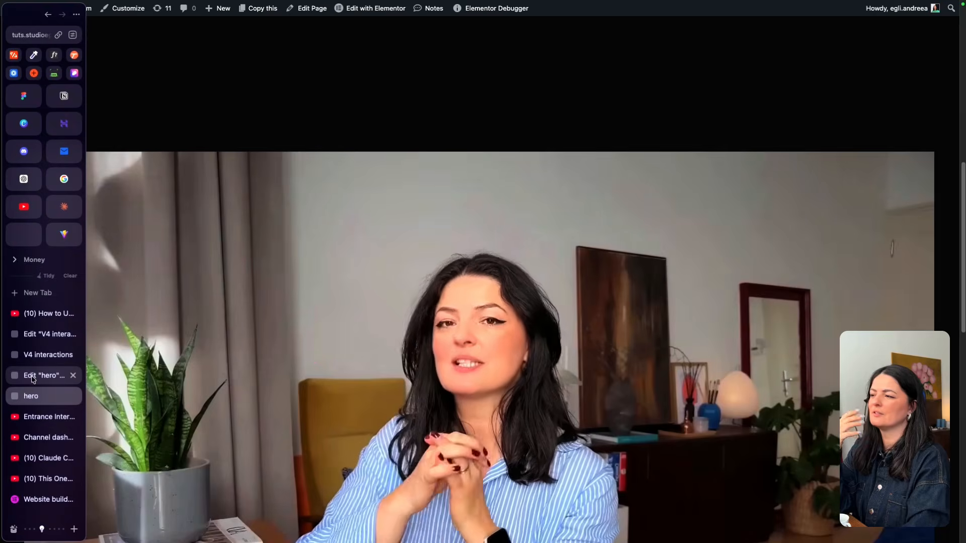
pyautogui.click(33, 376)
pyautogui.click(80, 107)
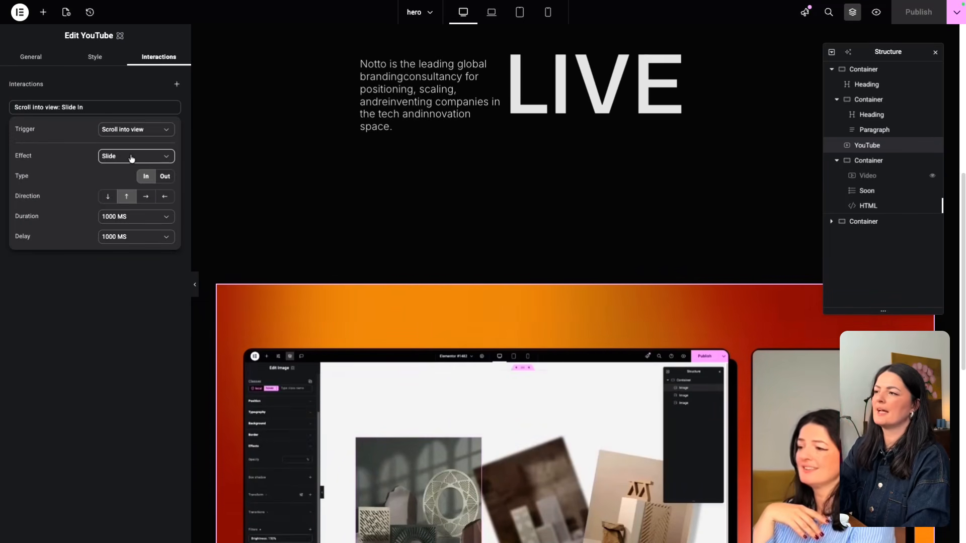
pyautogui.click(131, 157)
pyautogui.click(113, 173)
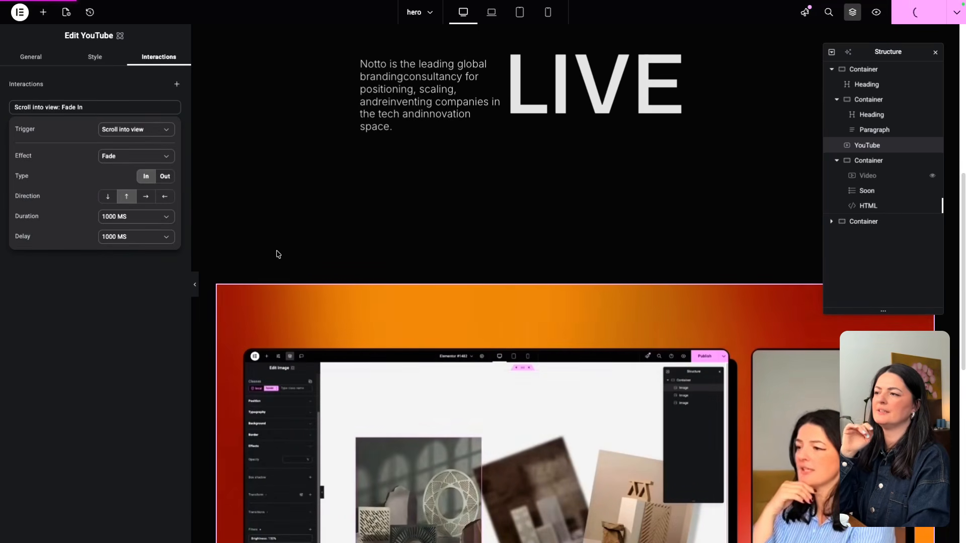
pyautogui.click(82, 333)
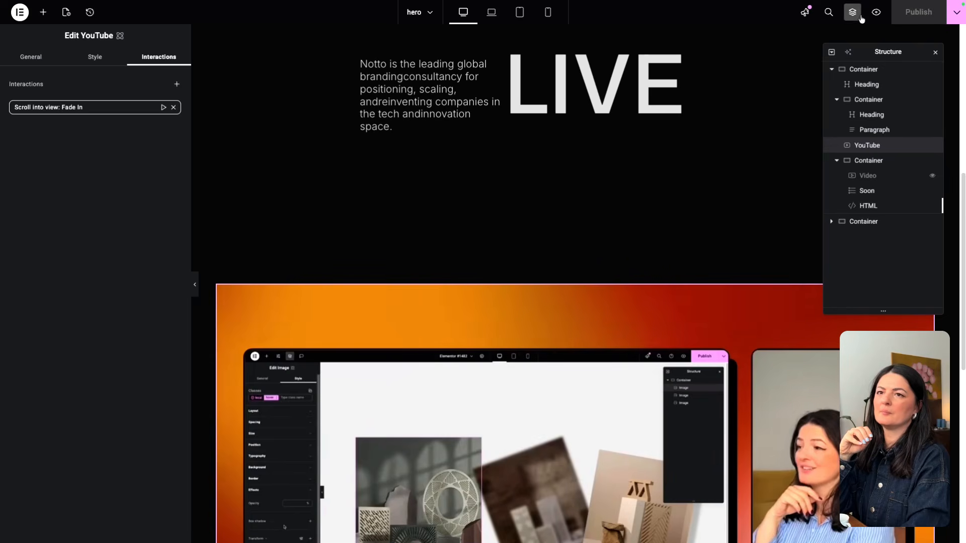
# Step: Preview the hero page and watch the headings fade in on load and the YouTube video fade in on scroll
pyautogui.click(875, 11)
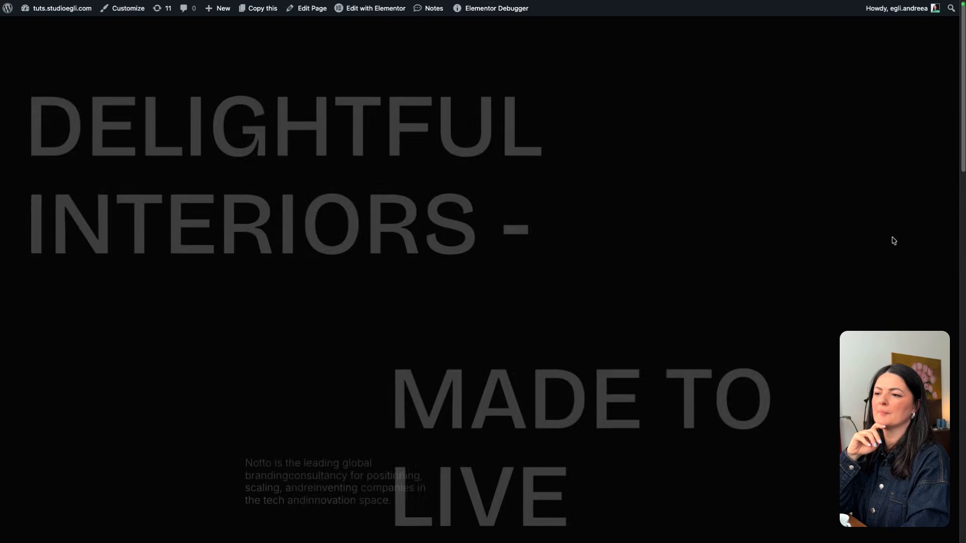
pyautogui.scroll(-8, 893, 240)
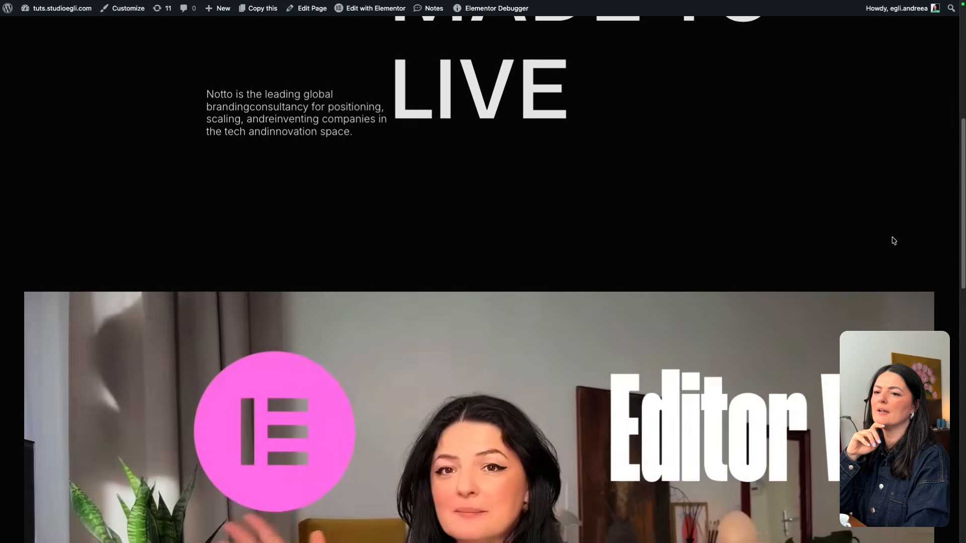
pyautogui.scroll(-5, 893, 241)
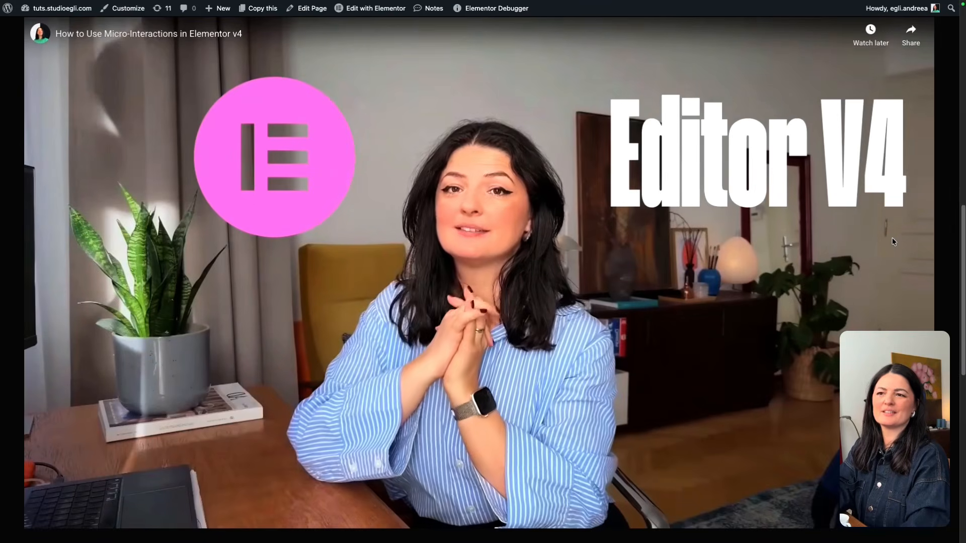
pyautogui.scroll(1, 892, 240)
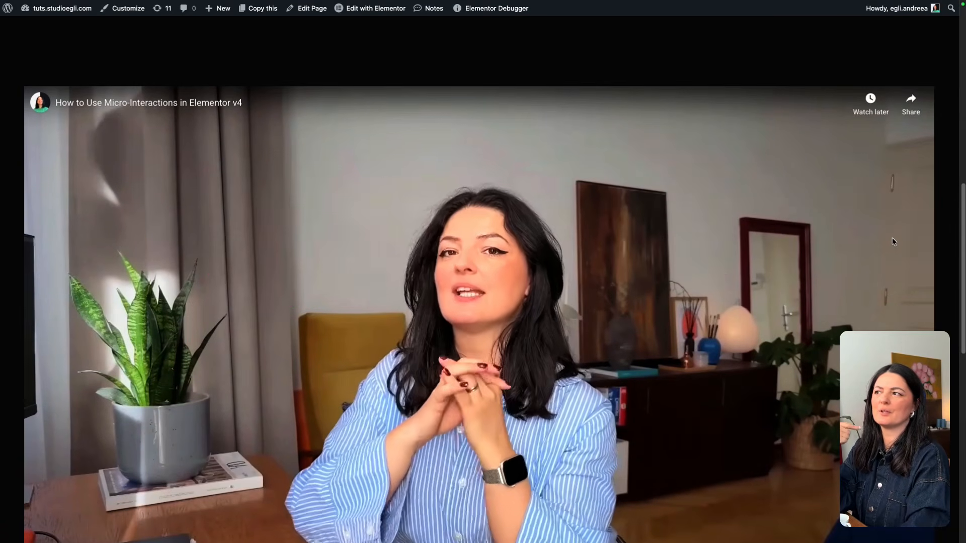
pyautogui.scroll(11, 245, 247)
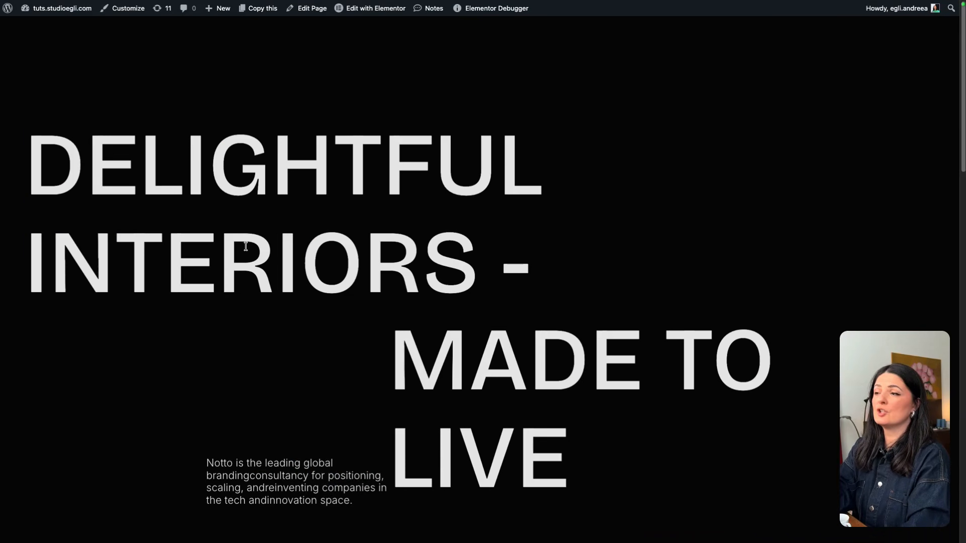
# Step: Reload the previewed page to replay the page-load animations, and view the video section once more
pyautogui.rightClick(676, 160)
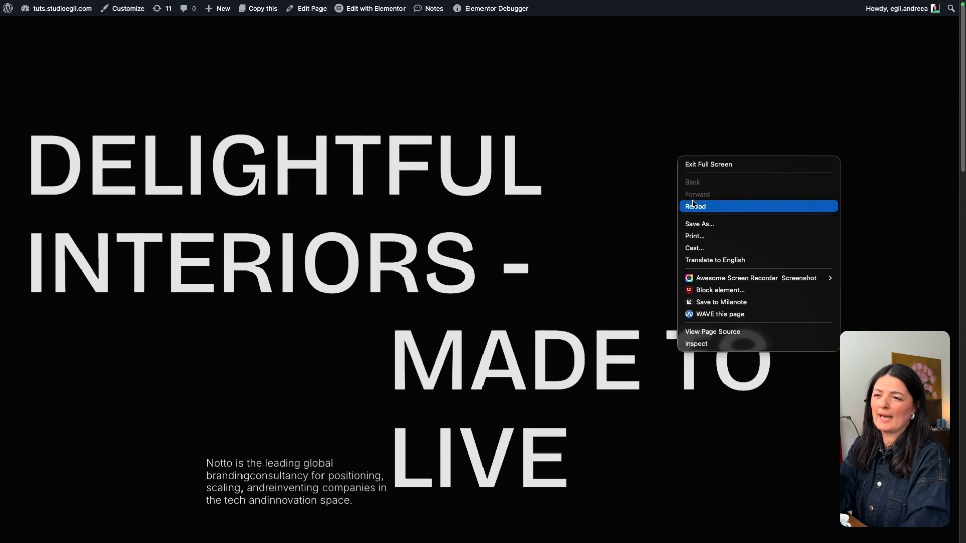
pyautogui.click(692, 202)
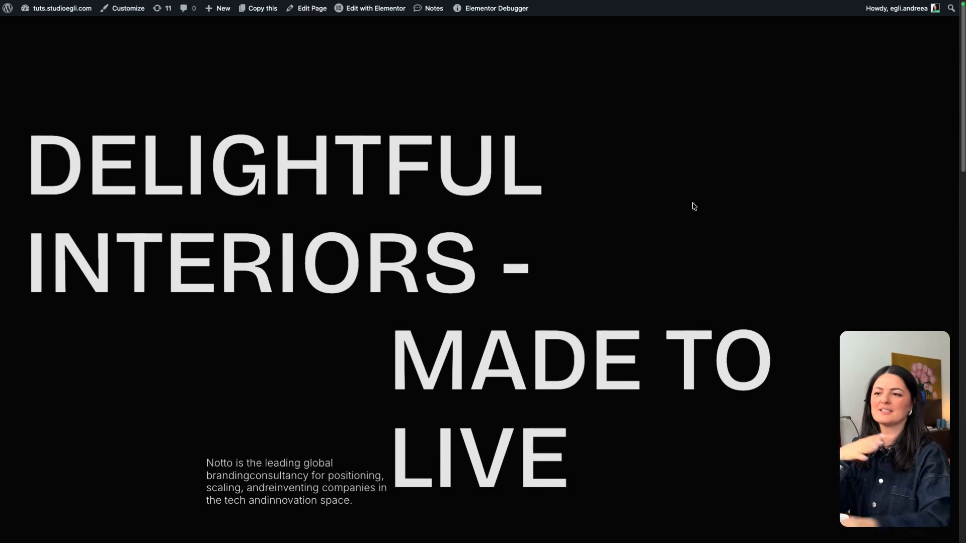
pyautogui.scroll(-10, 865, 267)
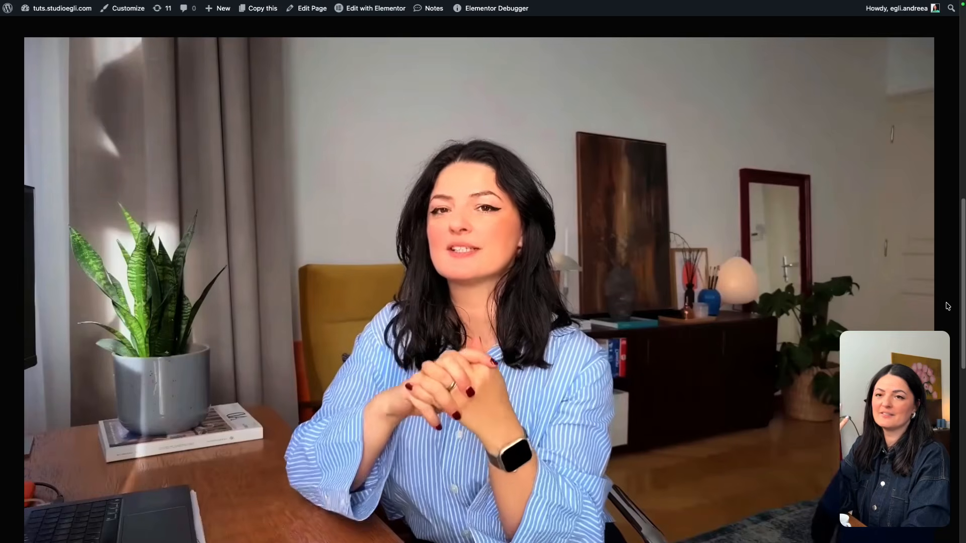